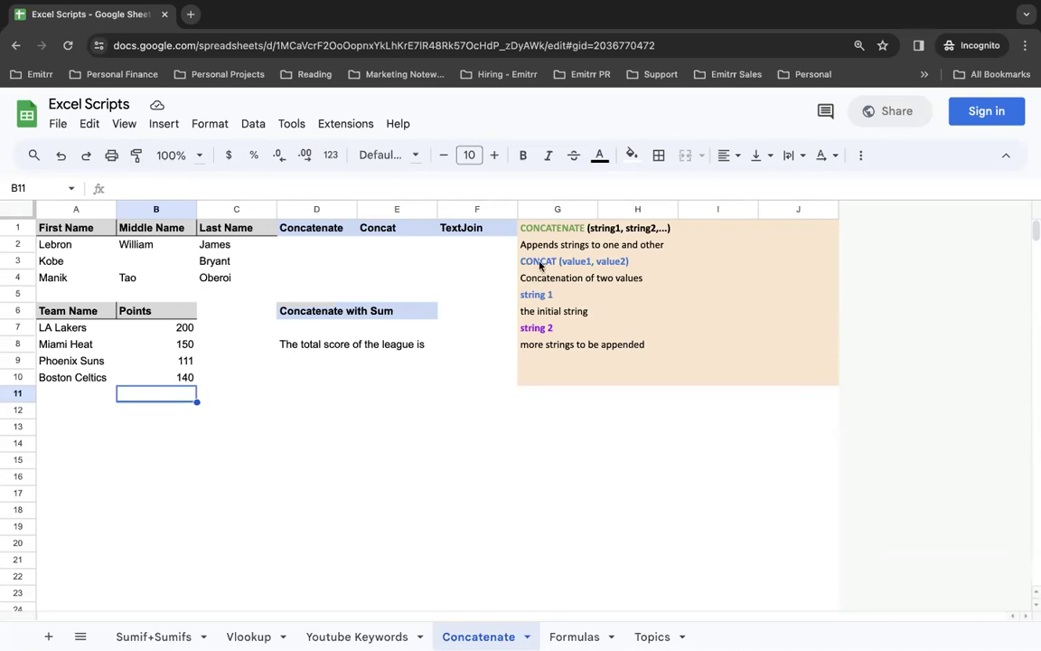
pyautogui.click(337, 230)
pyautogui.click(374, 230)
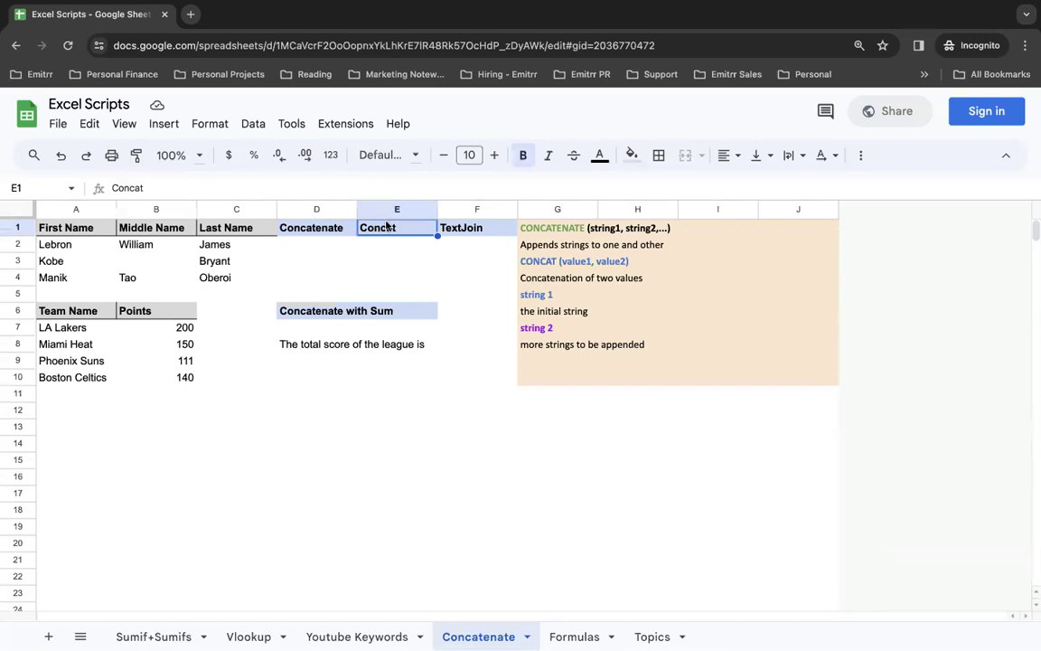
pyautogui.click(460, 230)
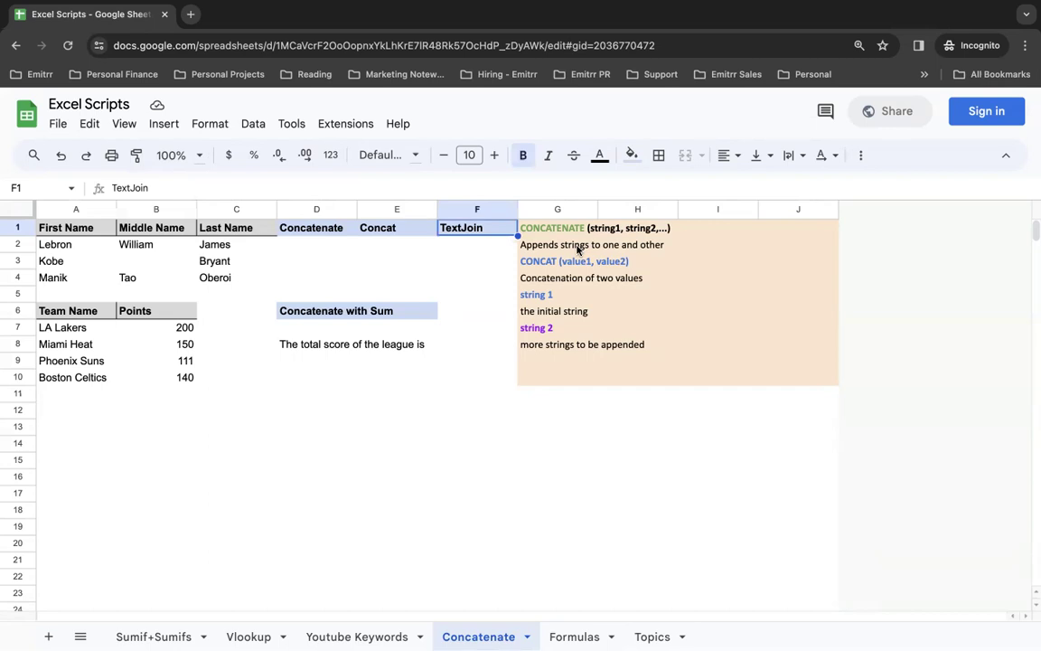
pyautogui.click(80, 245)
pyautogui.click(136, 246)
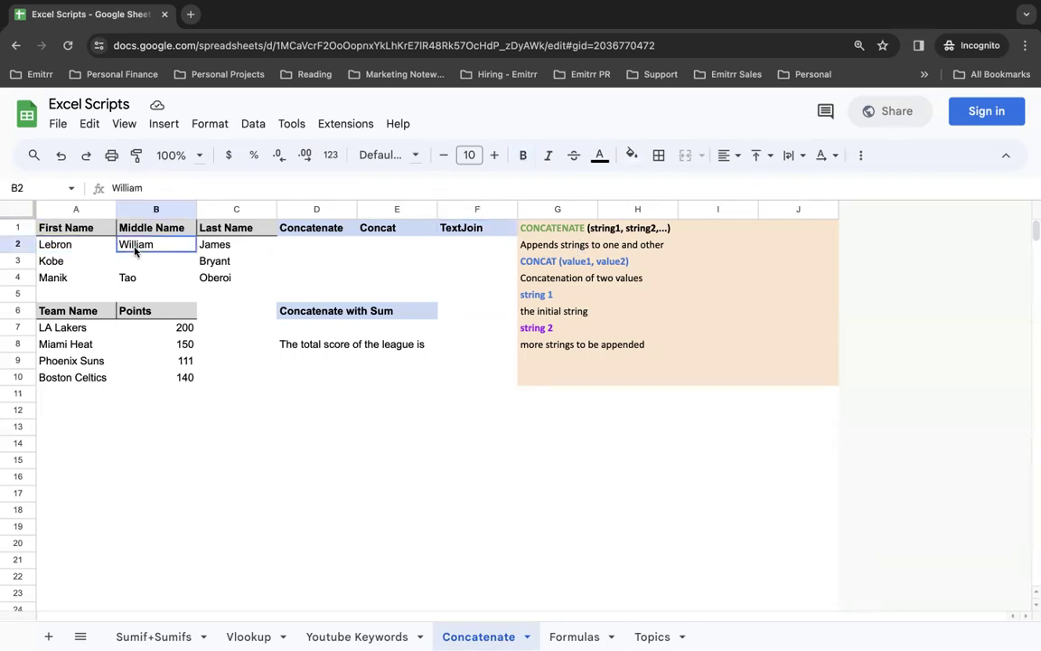
pyautogui.click(234, 249)
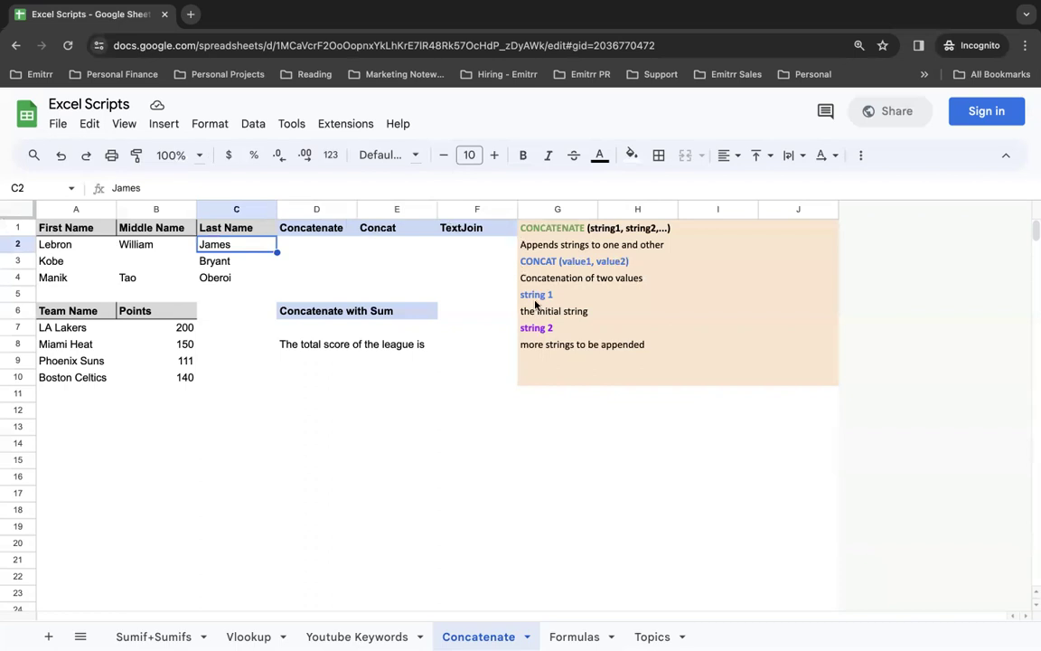
# Enter a CONCATENATE formula in D2 that joins the first, middle and last names from A2, B2 and C2.
pyautogui.click(319, 252)
pyautogui.write('=concate')
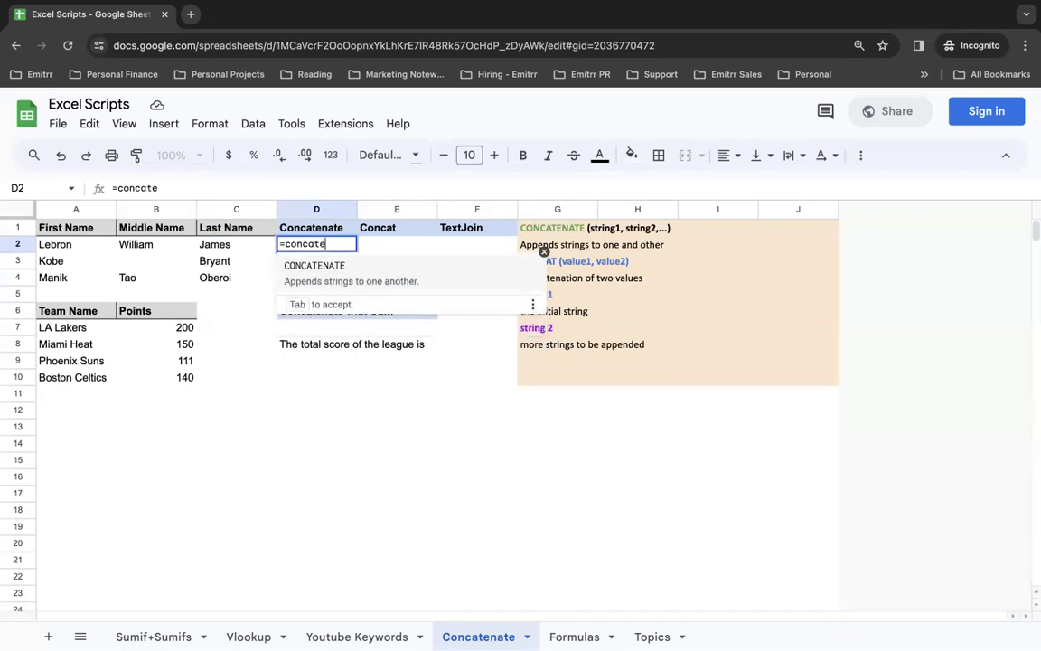
pyautogui.press('Tab')
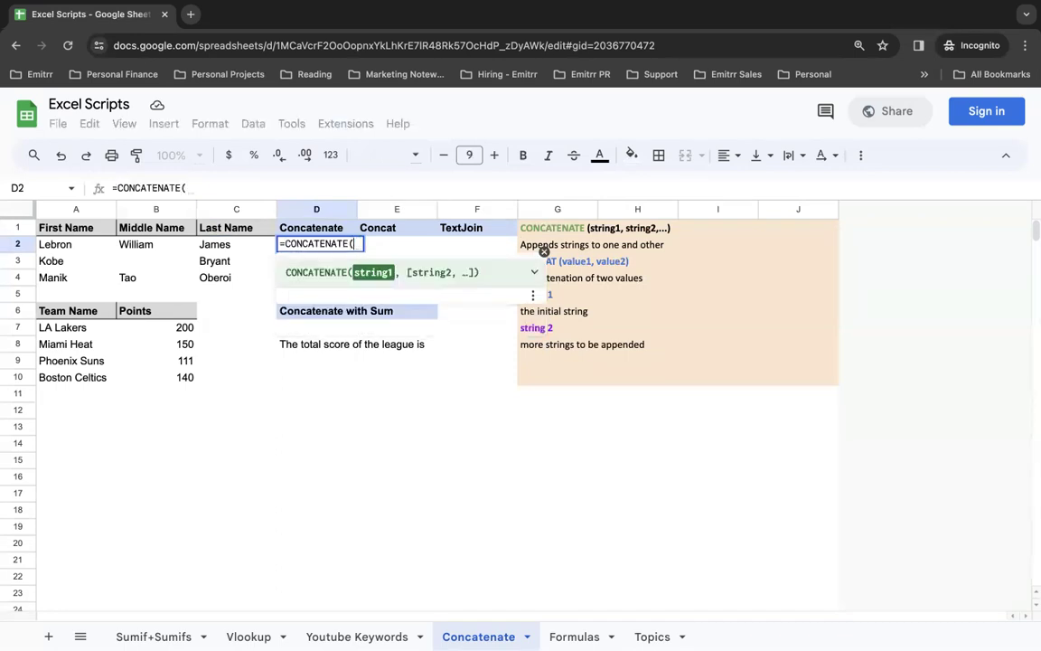
pyautogui.click(80, 250)
pyautogui.write(',')
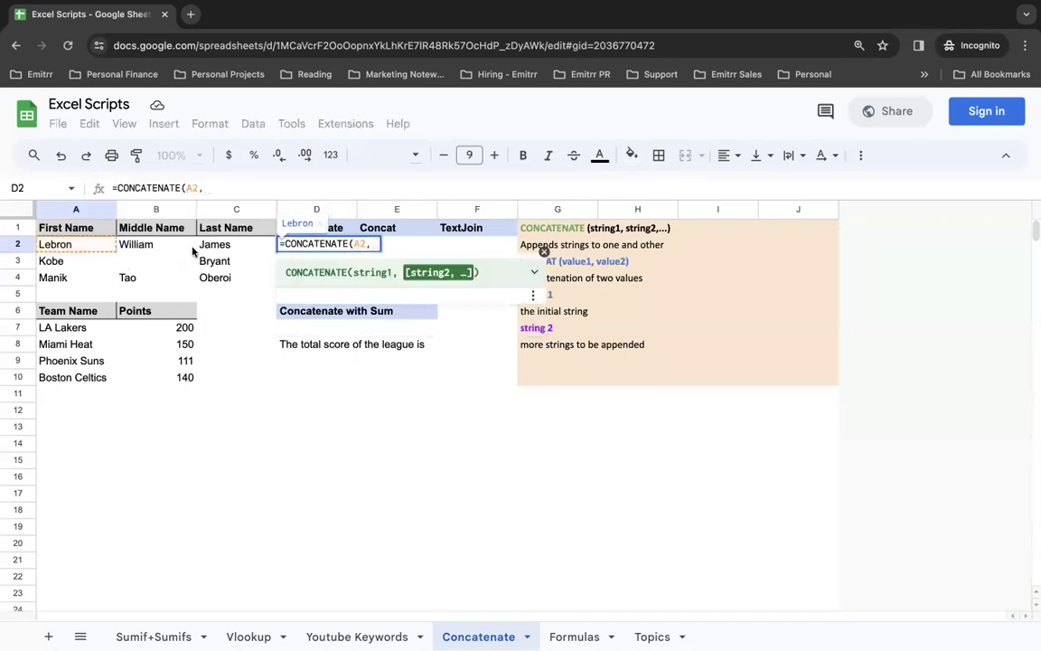
pyautogui.click(153, 246)
pyautogui.write(',')
pyautogui.click(219, 249)
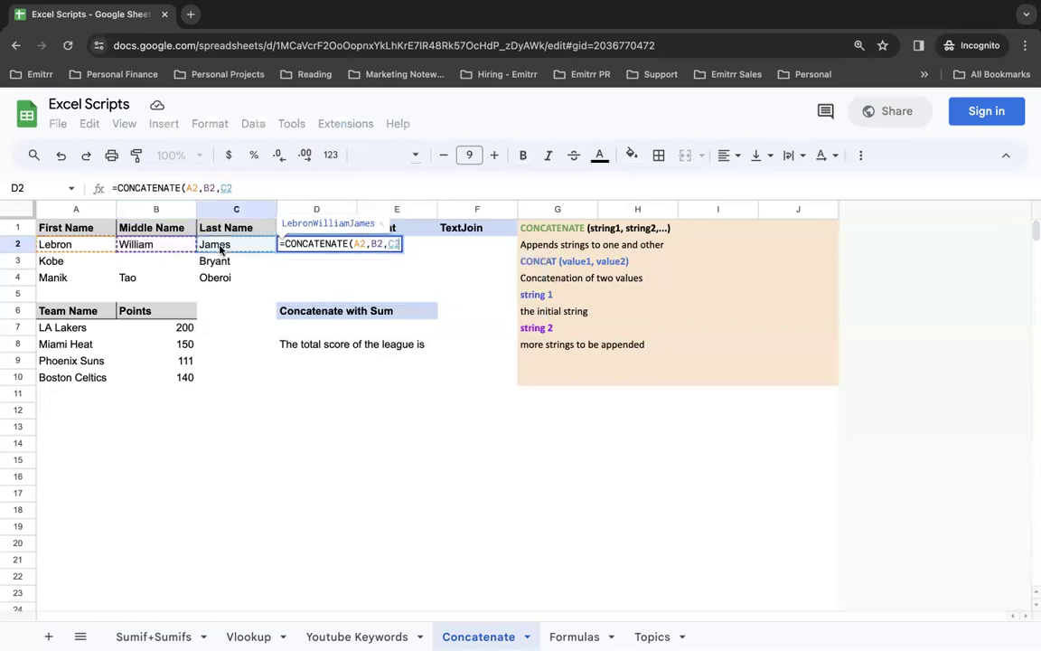
pyautogui.write(')')
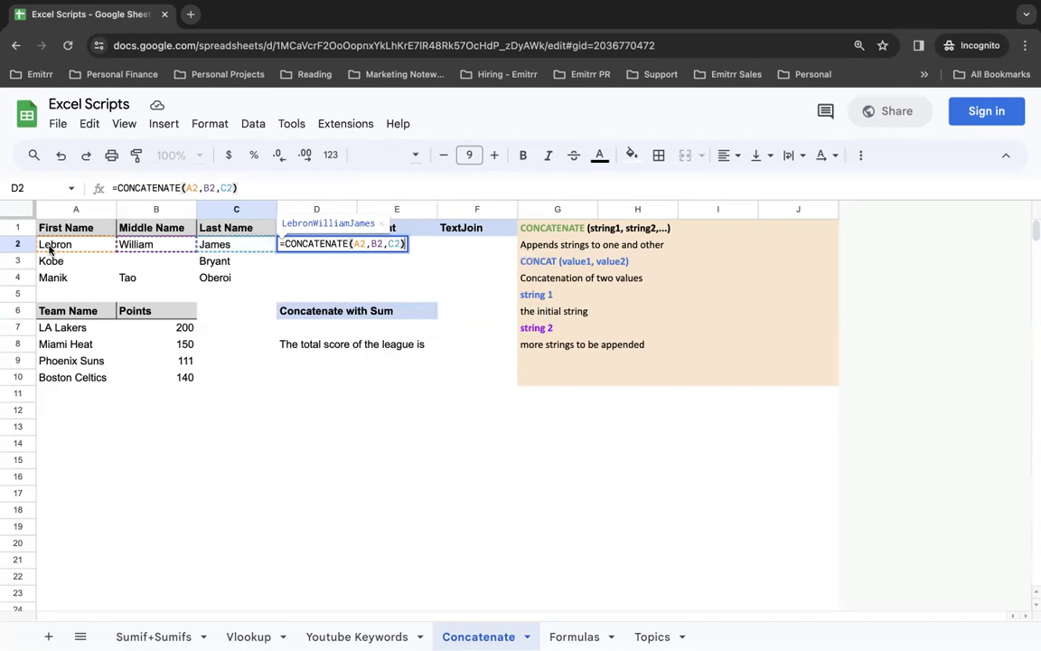
pyautogui.press('Return')
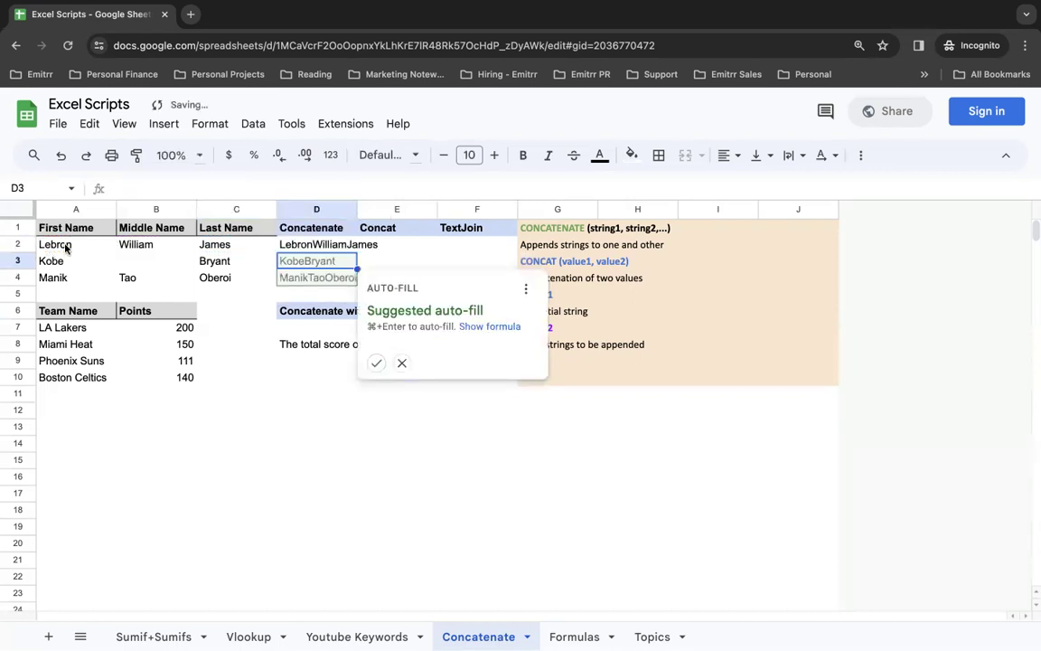
# Add a " " separator between each name in D2's formula, making it =CONCATENATE(A2," ",B2," ",C2).
pyautogui.click(282, 245)
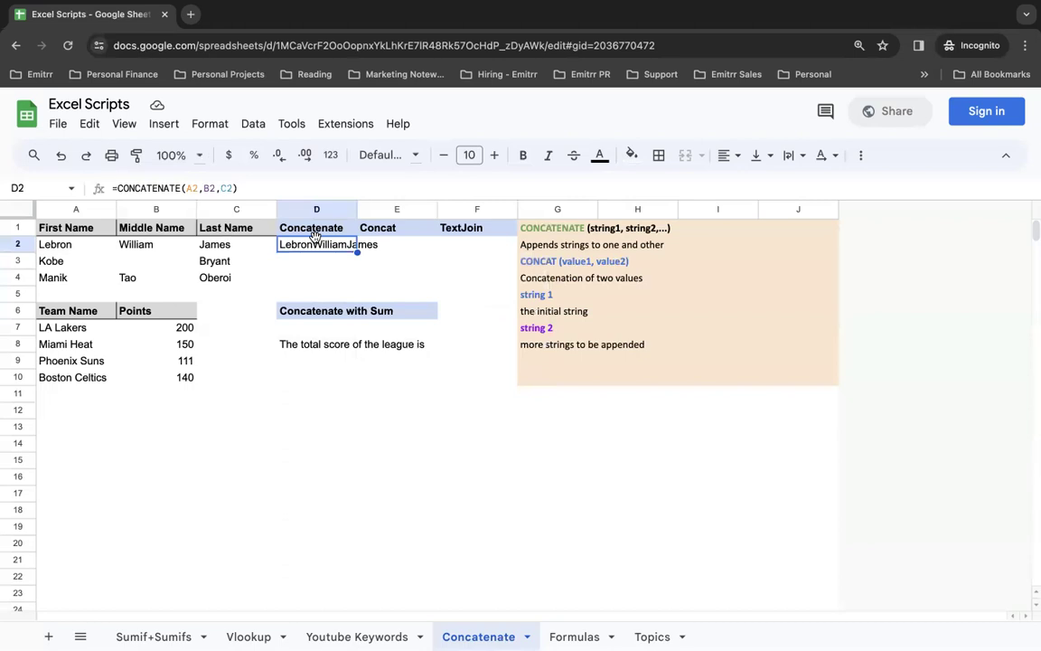
pyautogui.click(205, 188)
pyautogui.write('" ",')
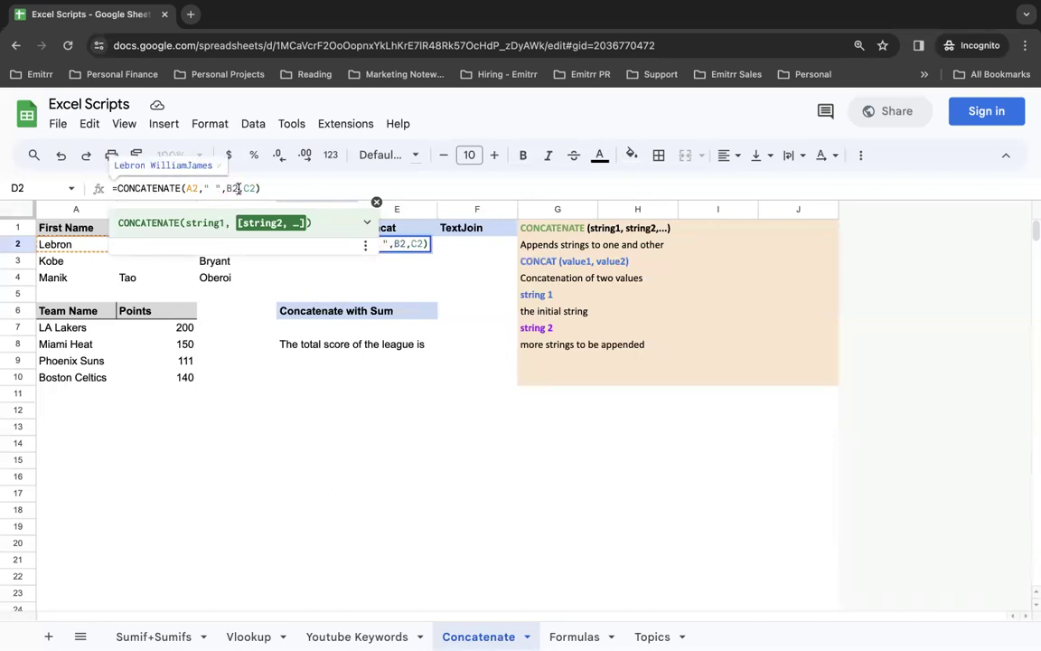
pyautogui.click(240, 188)
pyautogui.write('" "')
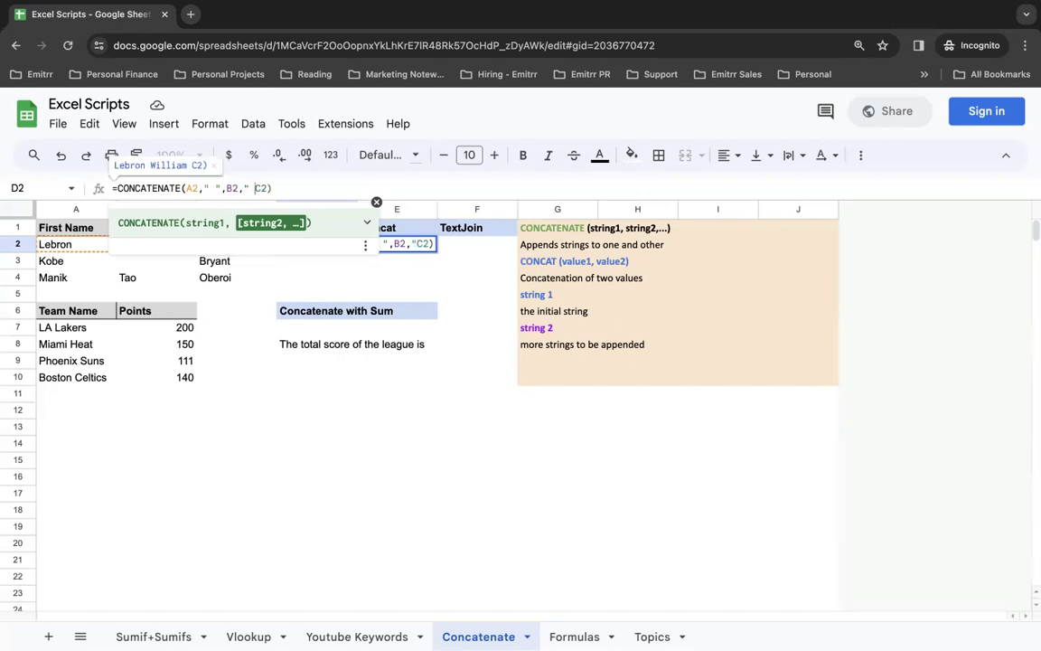
pyautogui.write(',')
pyautogui.press('Return')
pyautogui.click(316, 244)
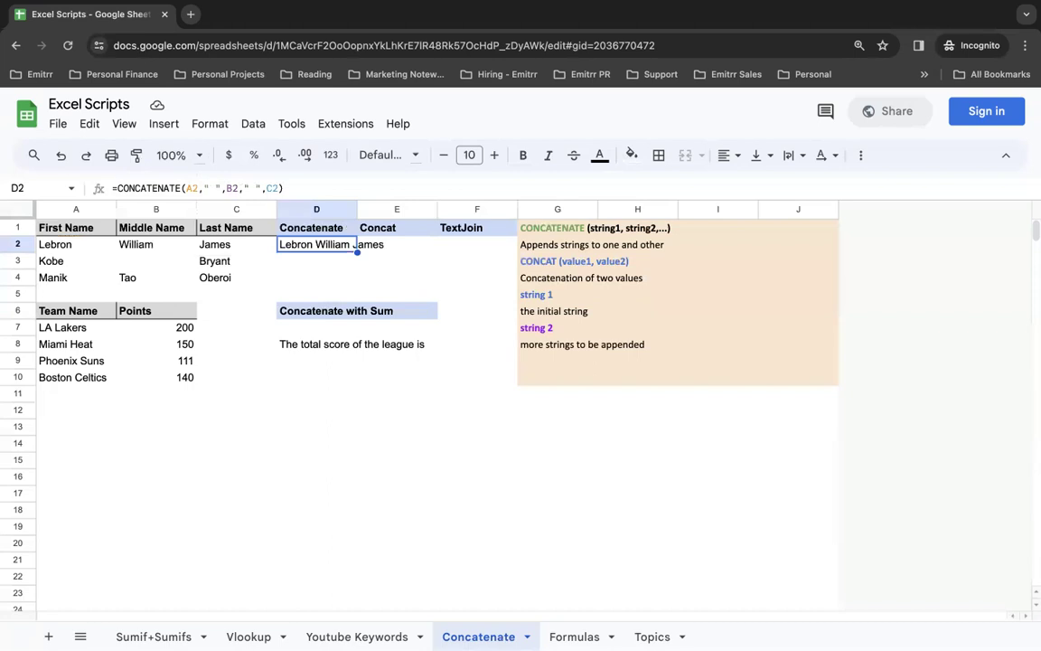
# Enter a CONCAT formula in E2 that joins the middle name in B2 with the last name in C2.
pyautogui.click(316, 261)
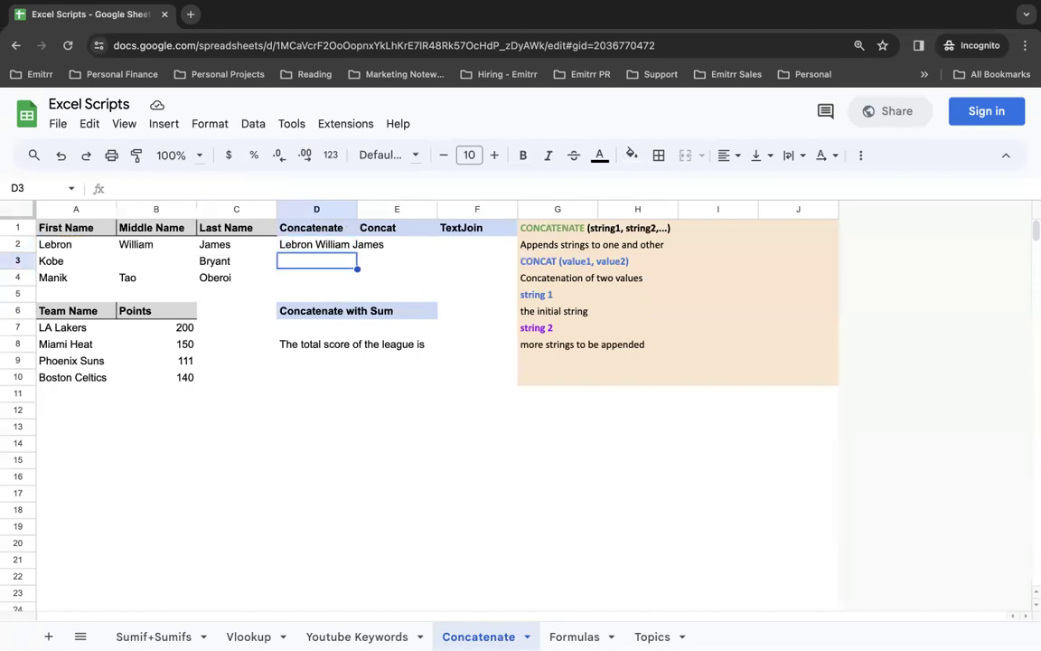
pyautogui.press('Up')
pyautogui.press('Right')
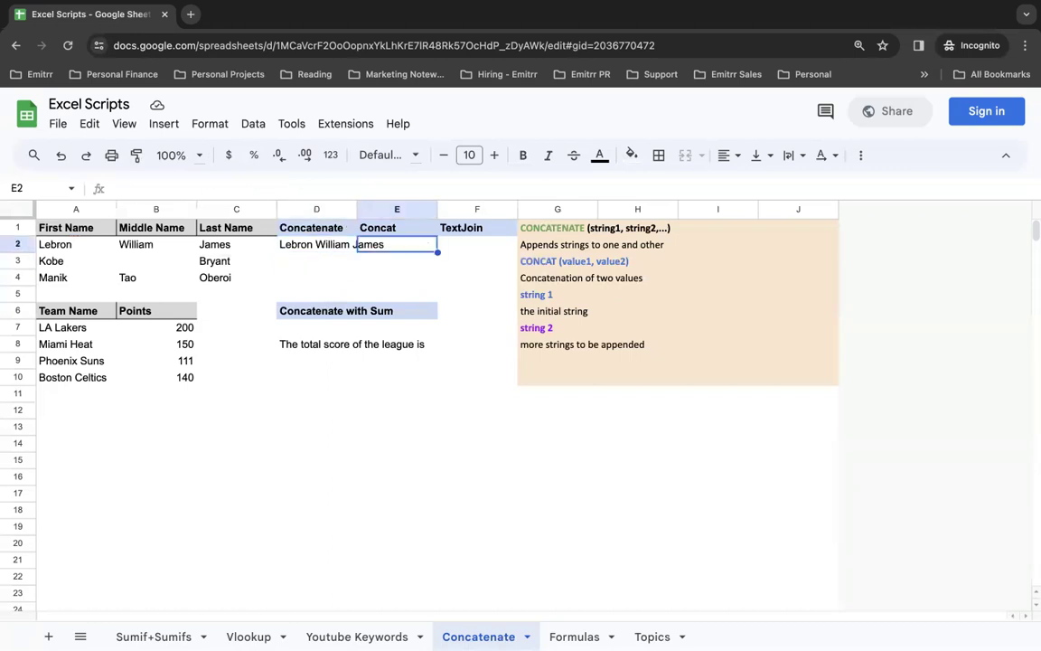
pyautogui.write('=conc')
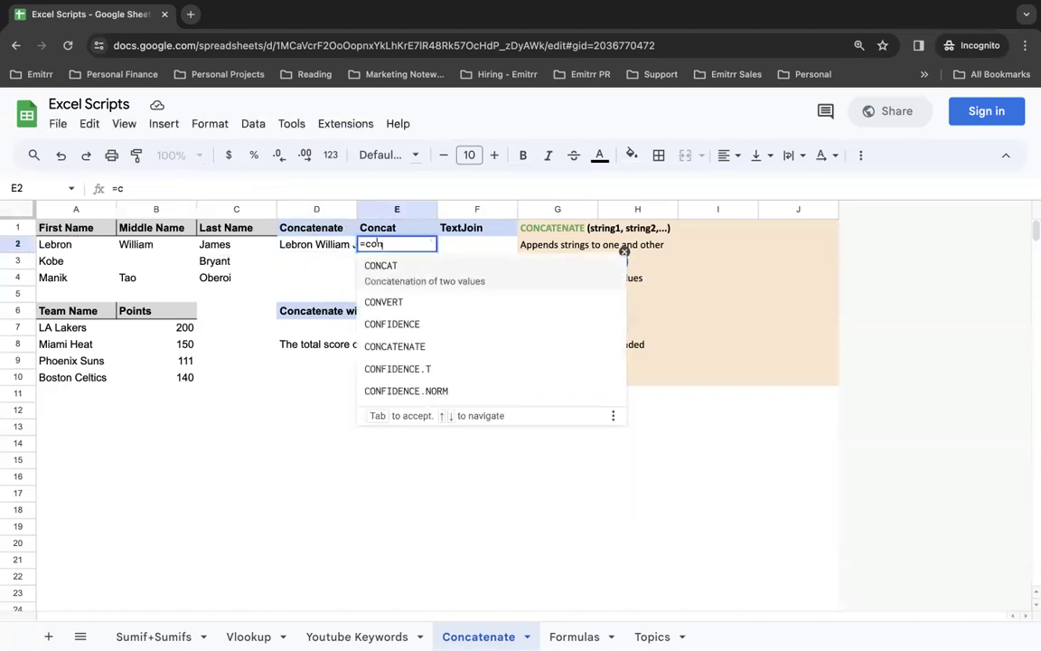
pyautogui.press('Tab')
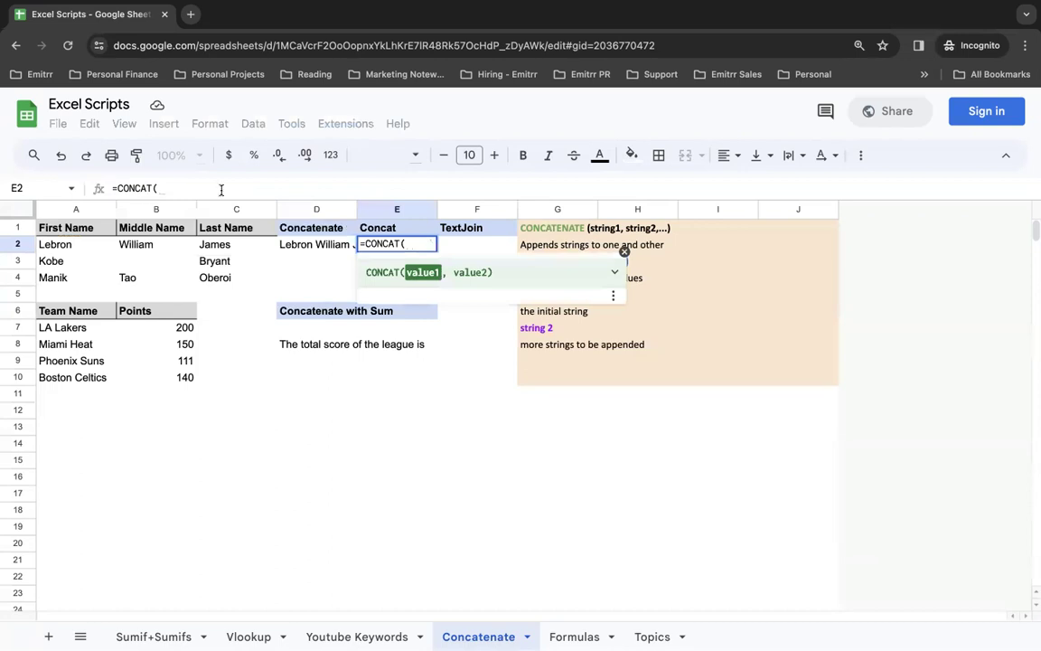
pyautogui.click(133, 246)
pyautogui.write(',')
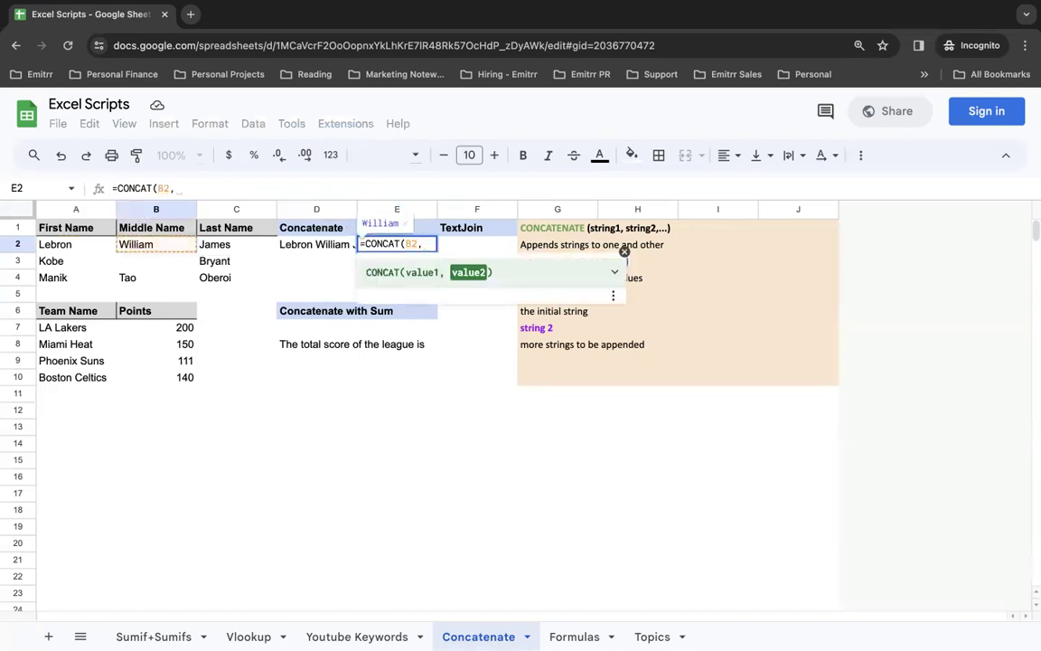
pyautogui.click(228, 246)
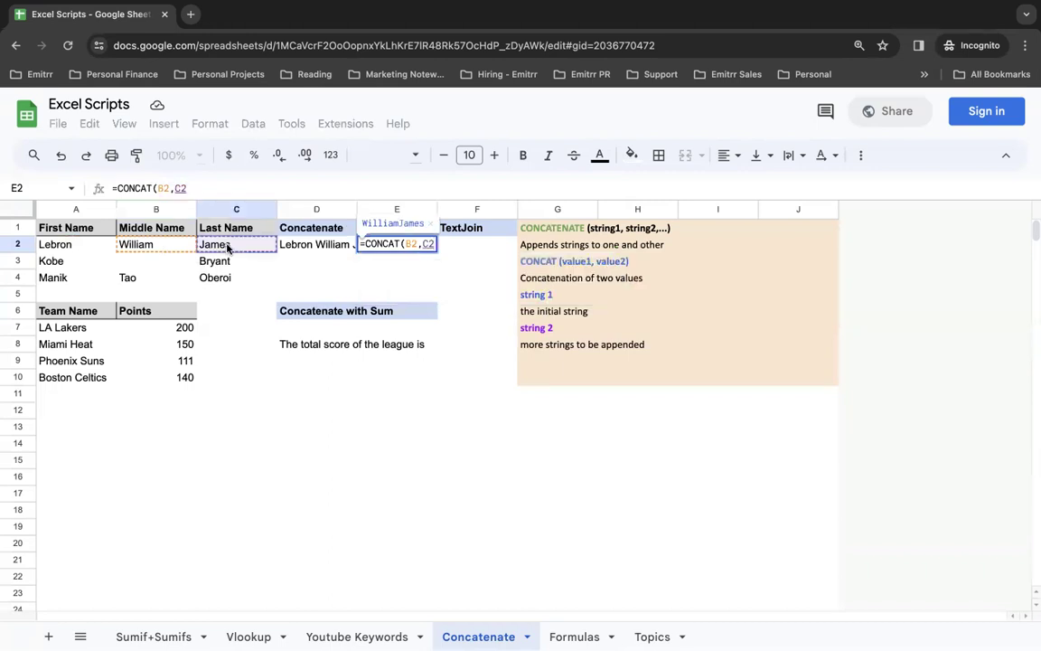
pyautogui.press('Return')
pyautogui.click(396, 244)
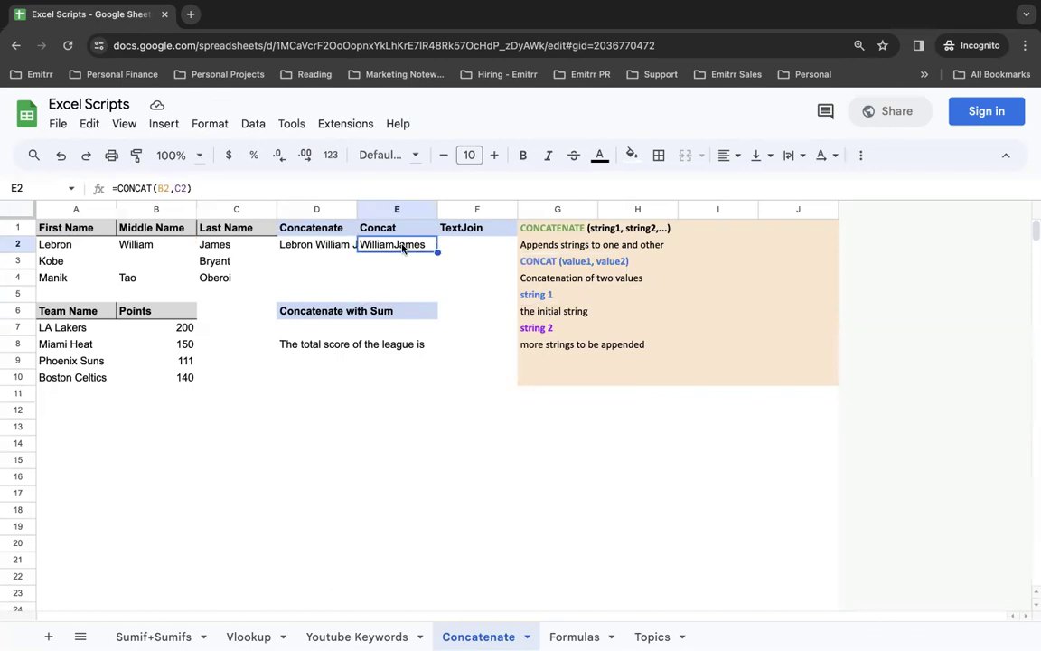
pyautogui.doubleClick(403, 249)
pyautogui.press('Return')
pyautogui.press('Down')
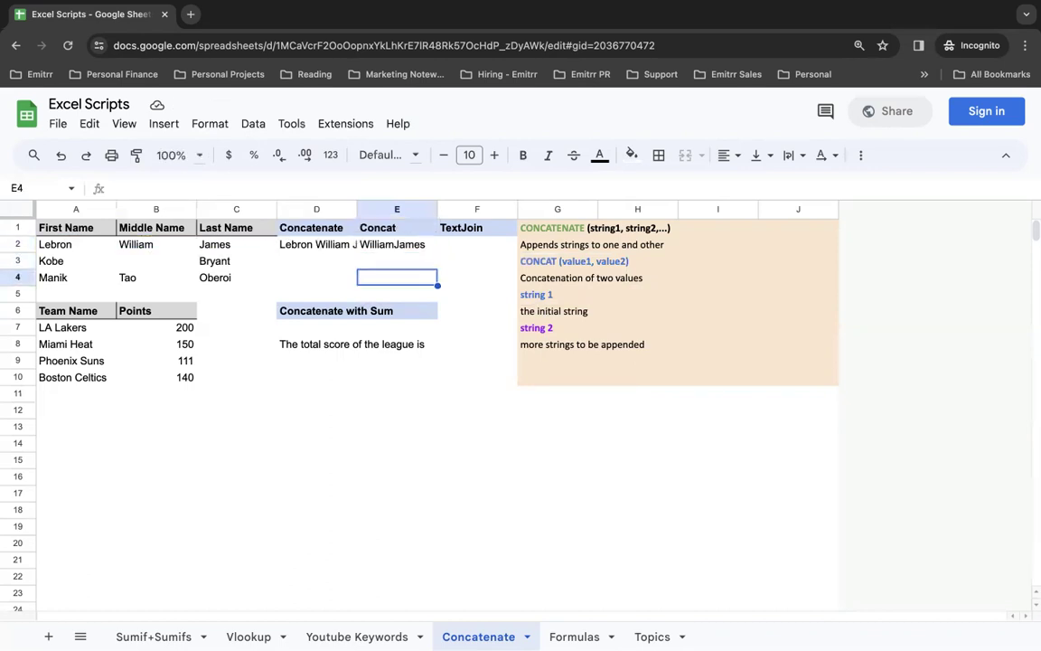
pyautogui.press('Up')
pyautogui.press('Up')
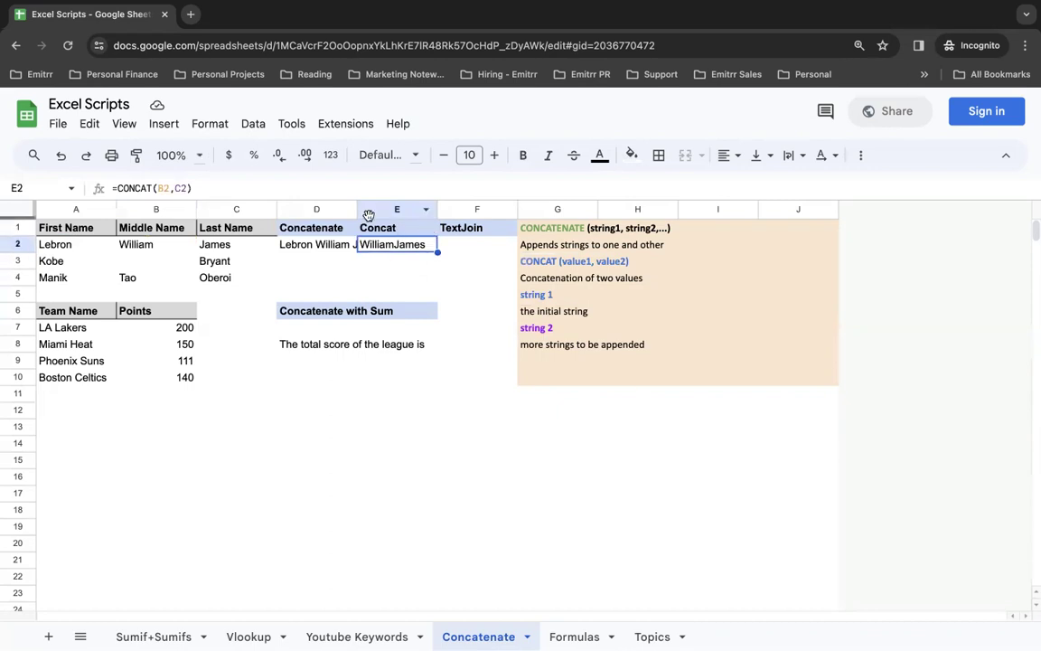
# Widen column D to fit the full names and copy the D2 formula into D3 and D4.
pyautogui.moveTo(358, 210); pyautogui.dragTo(433, 209)
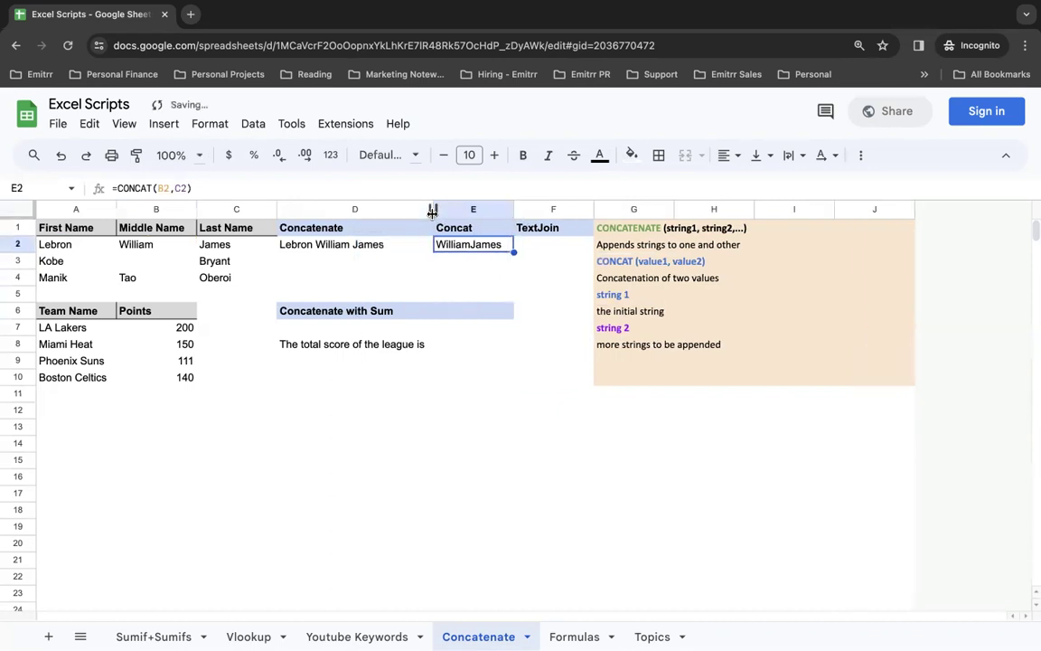
pyautogui.click(358, 247)
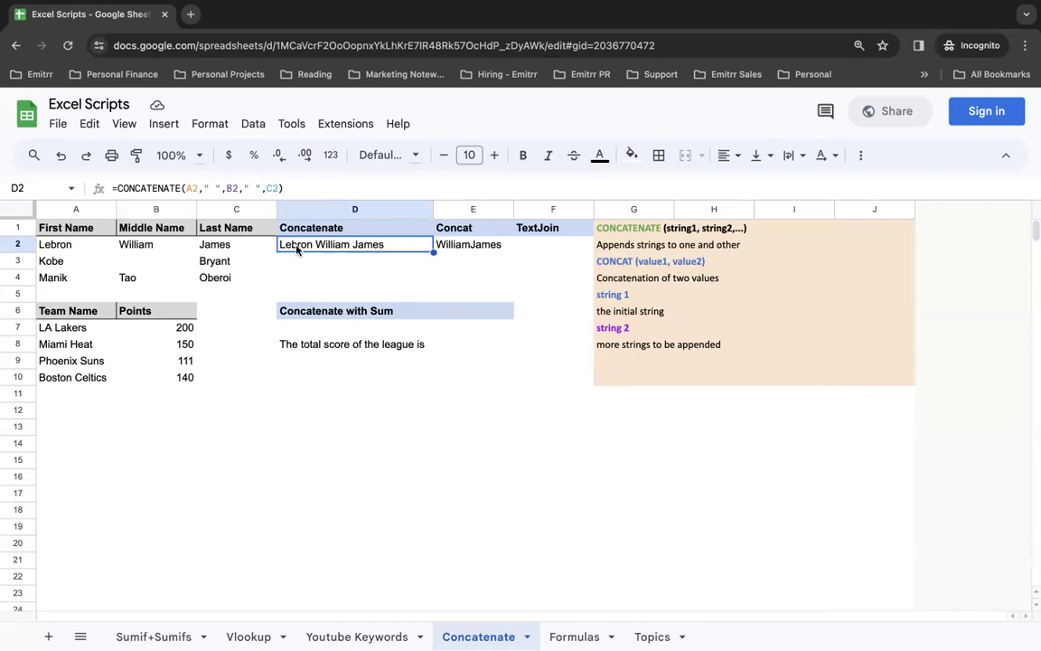
pyautogui.hotkey('ctrl', 'c')
pyautogui.press('Down')
pyautogui.hotkey('ctrl', 'v')
pyautogui.press('Down')
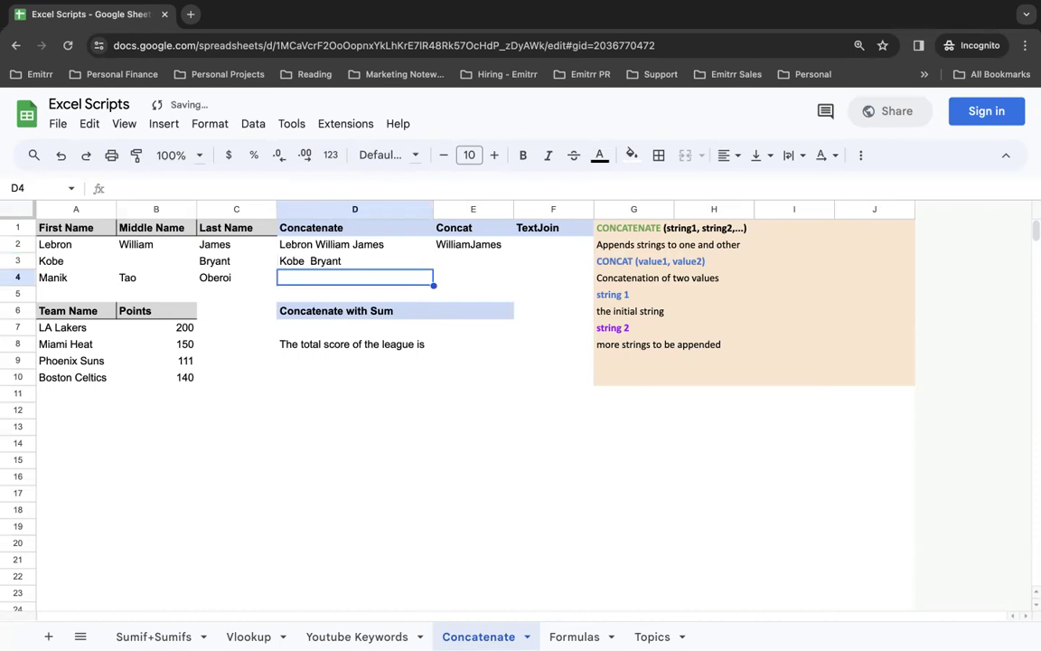
pyautogui.hotkey('ctrl', 'v')
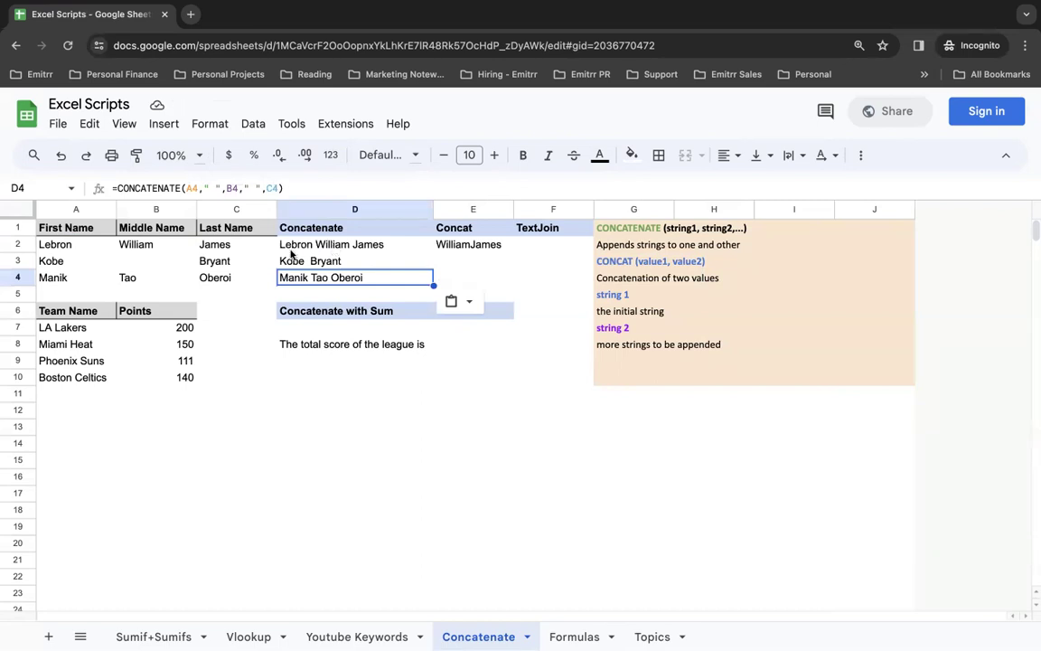
pyautogui.click(291, 243)
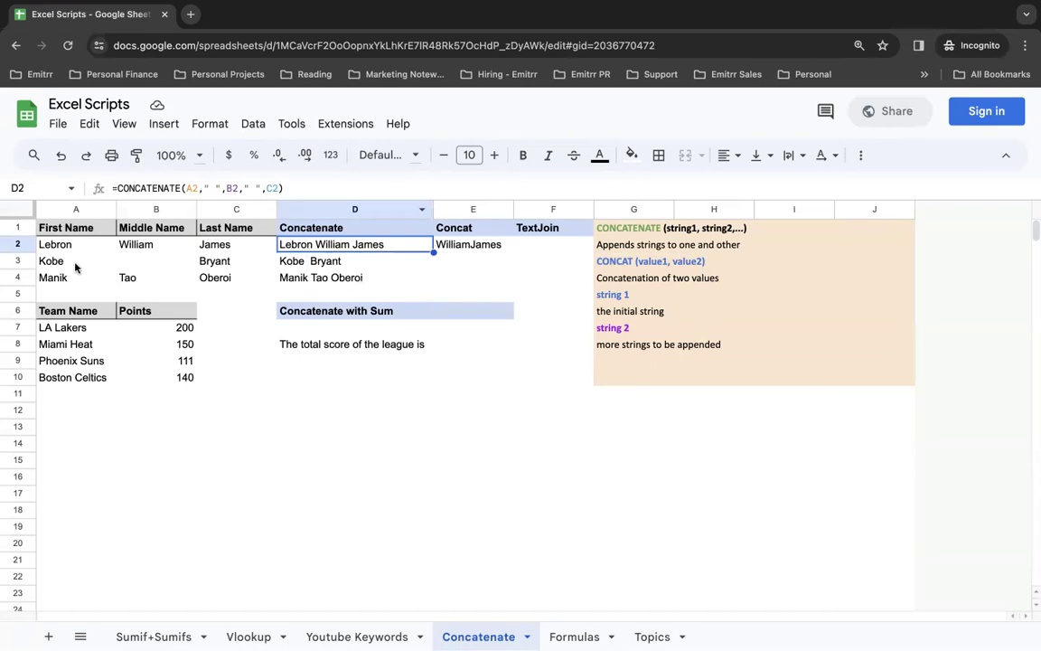
pyautogui.click(103, 264)
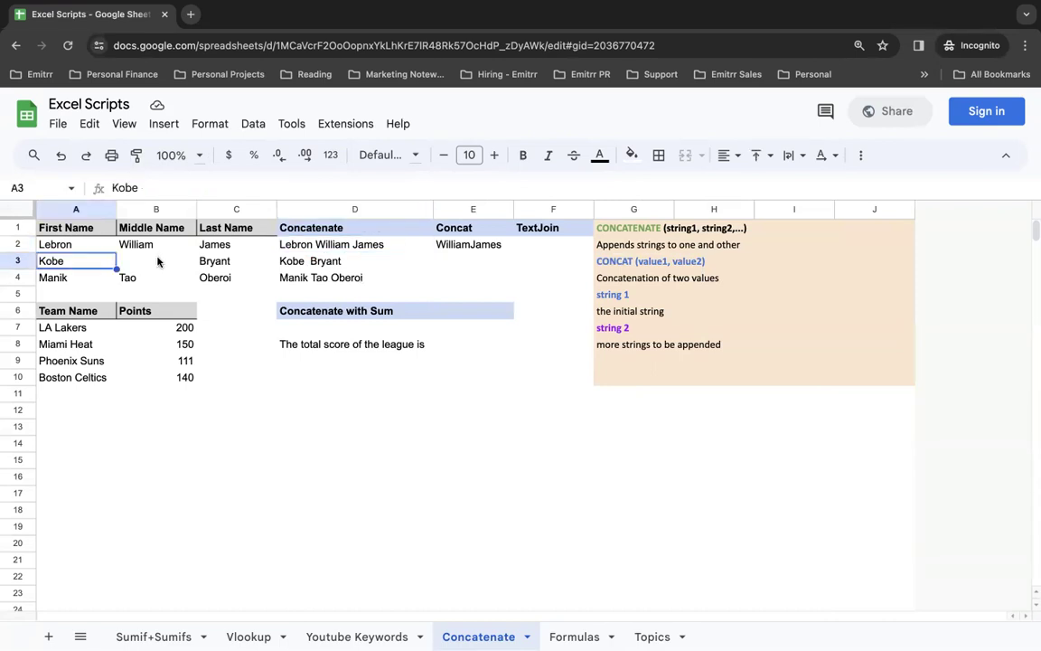
pyautogui.click(311, 262)
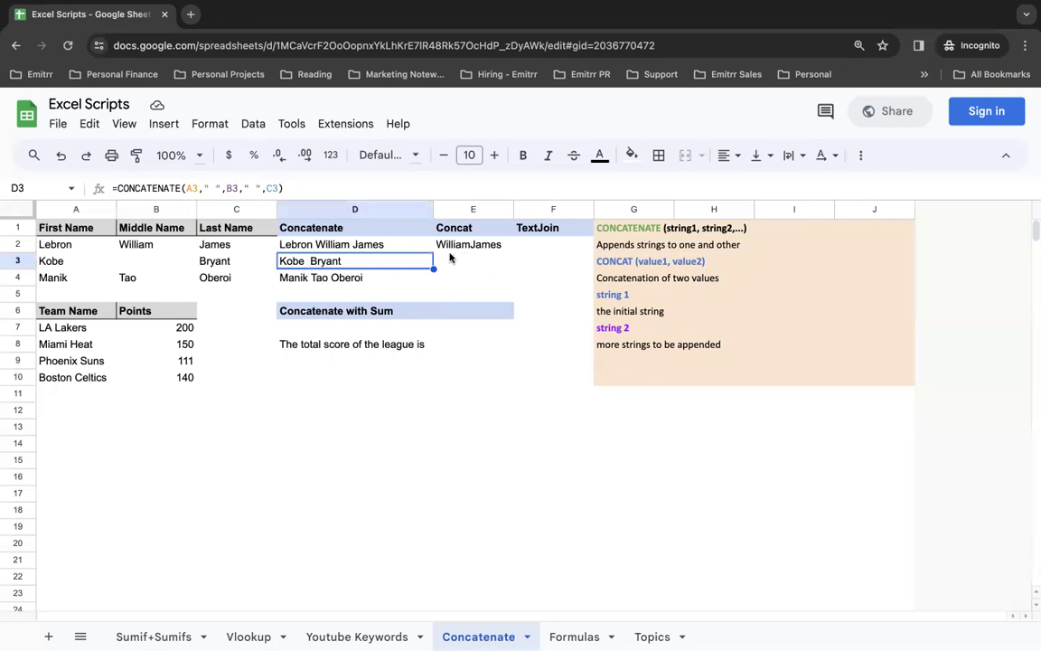
# Enter a TEXTJOIN formula in F2 that joins A2:C2 with a " " delimiter and ignore_empty set to TRUE.
pyautogui.press('Up')
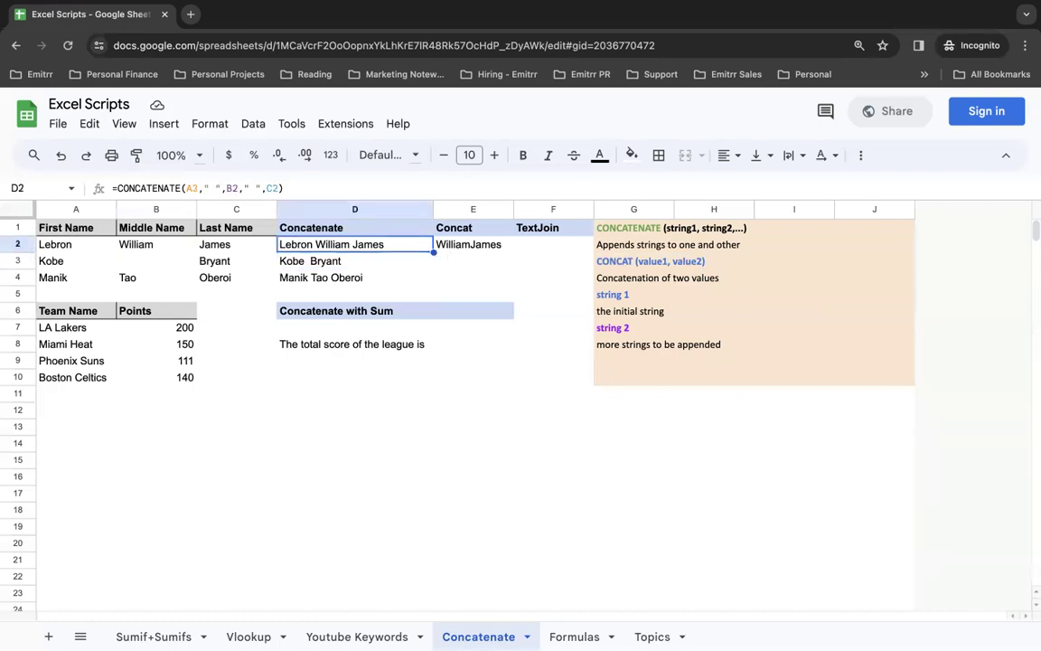
pyautogui.press('Right')
pyautogui.press('Right')
pyautogui.write('=text')
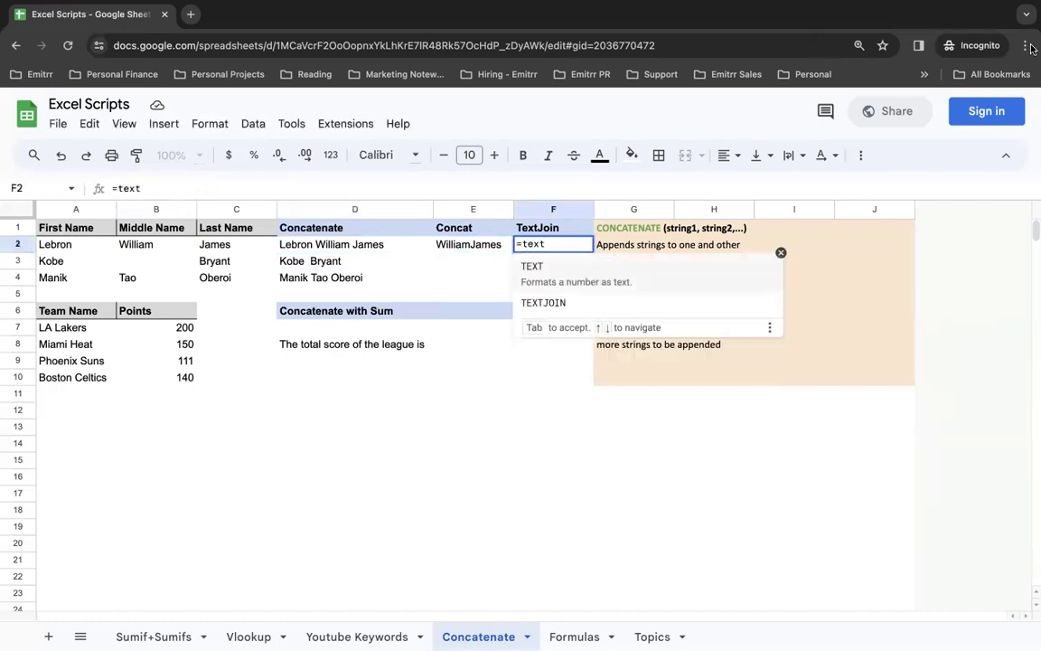
pyautogui.press('Down')
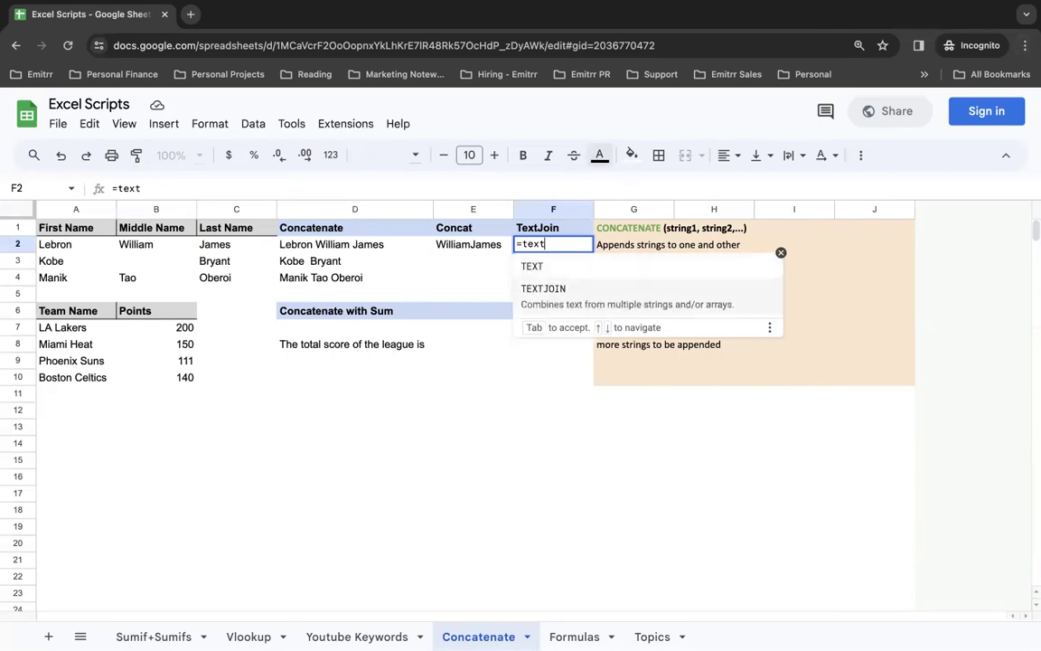
pyautogui.press('Tab')
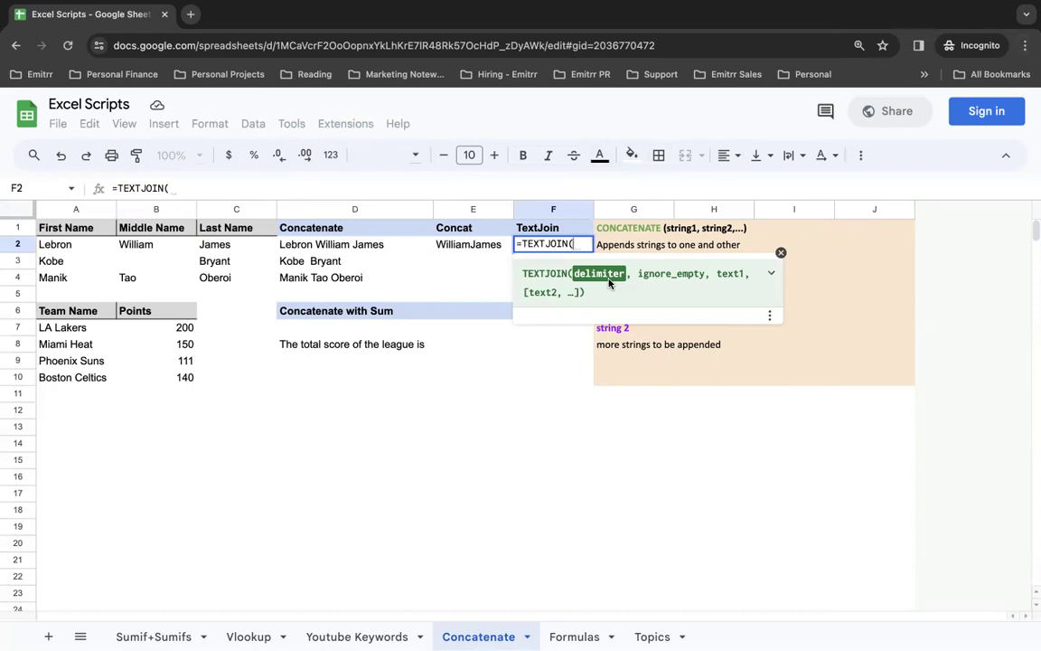
pyautogui.write('" ",')
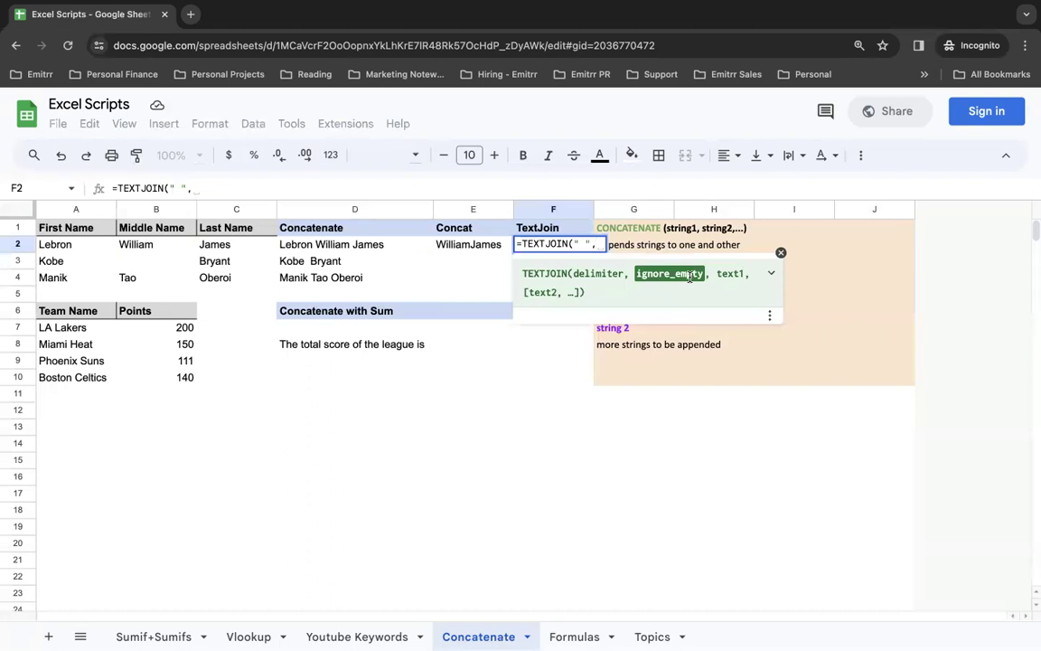
pyautogui.write('1')
pyautogui.press('BackSpace')
pyautogui.write('TRUE')
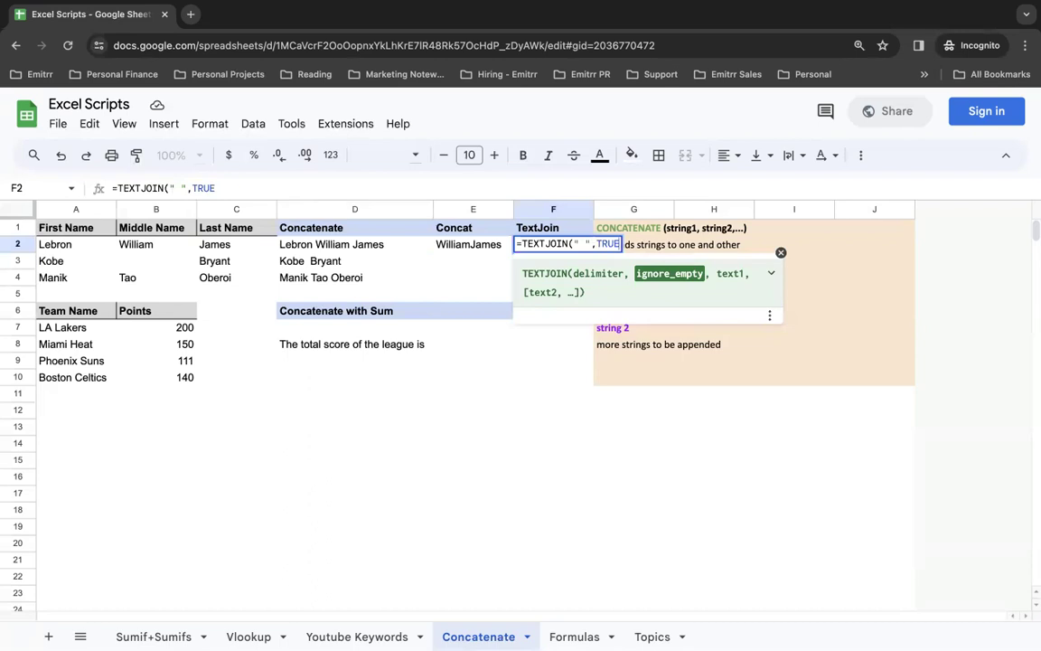
pyautogui.write(',')
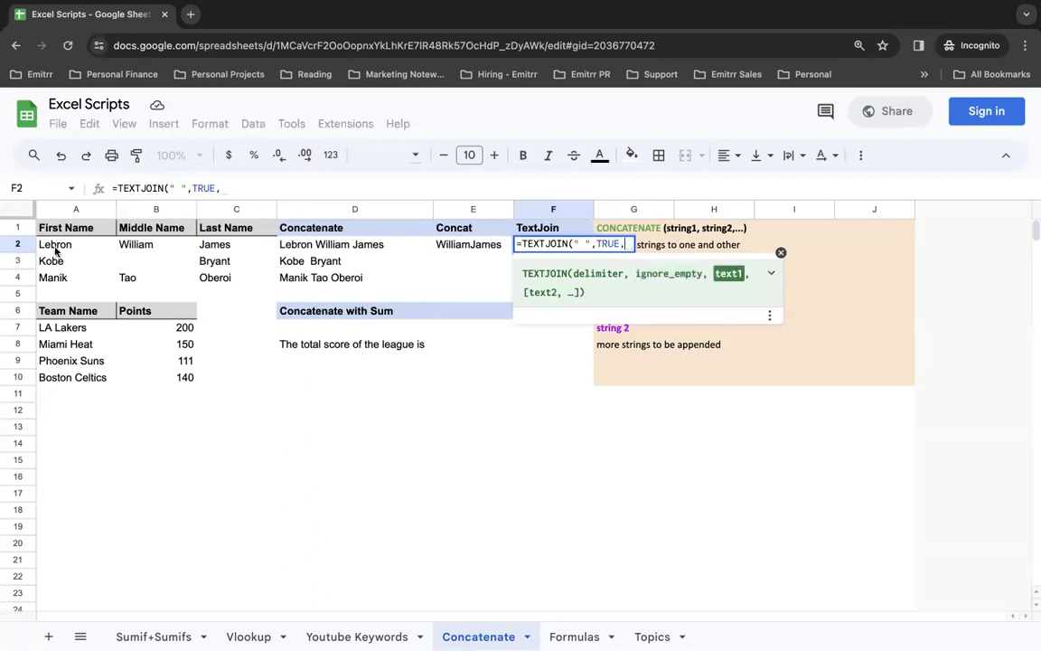
pyautogui.moveTo(54, 244); pyautogui.dragTo(248, 250)
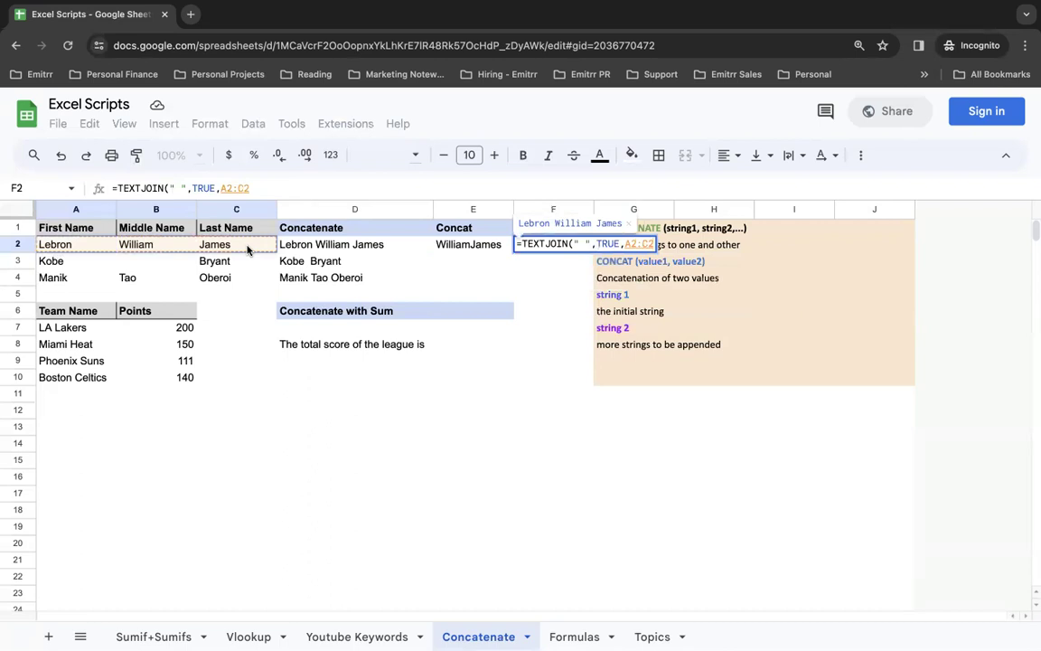
pyautogui.press('Return')
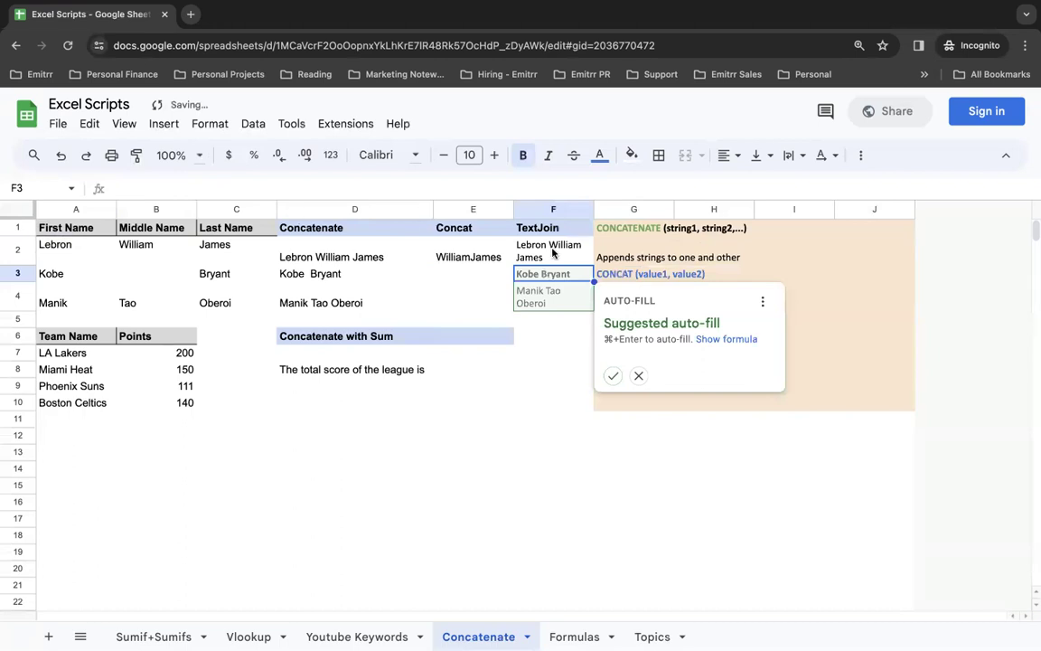
# Fit column F to its contents and copy the F2 TEXTJOIN formula into F3 and F4.
pyautogui.doubleClick(593, 209)
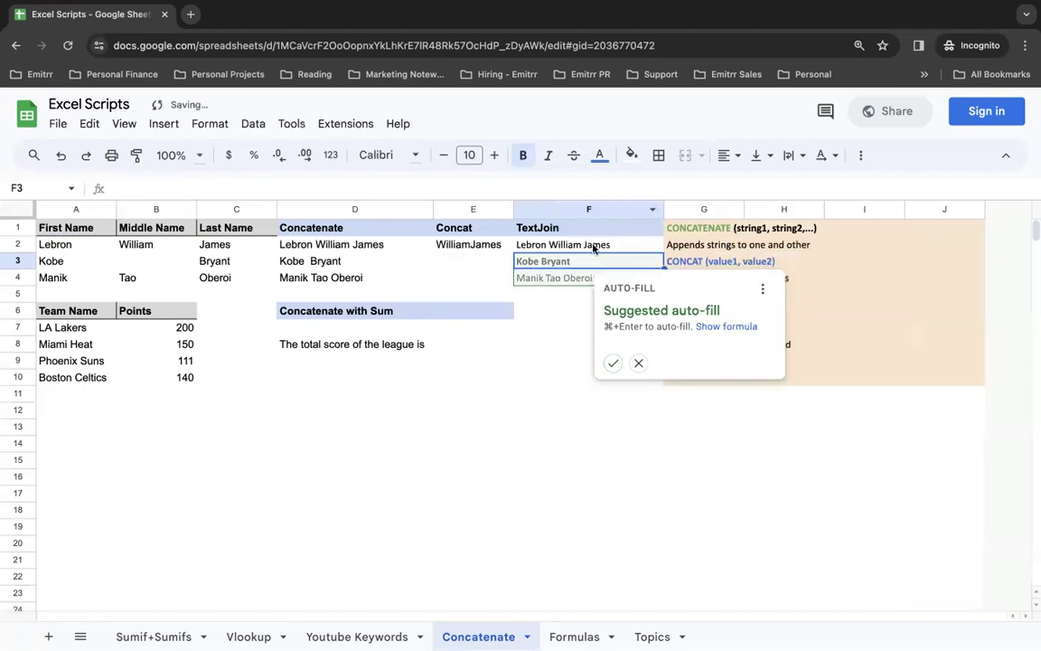
pyautogui.click(594, 244)
pyautogui.hotkey('ctrl', 'c')
pyautogui.press('Down')
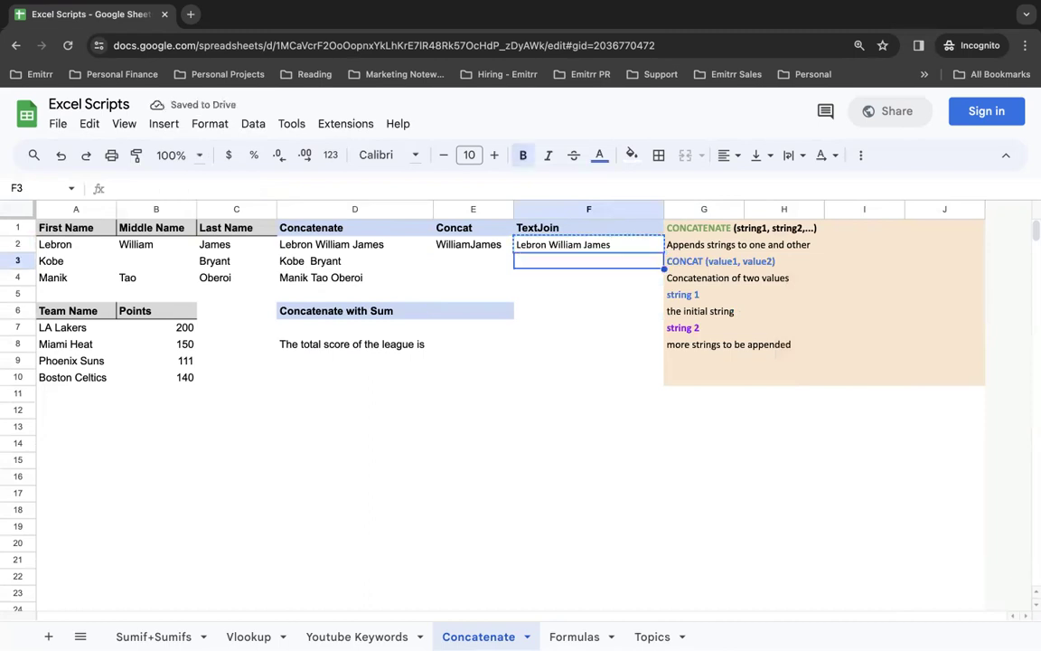
pyautogui.hotkey('ctrl', 'v')
pyautogui.press('Down')
pyautogui.hotkey('ctrl', 'v')
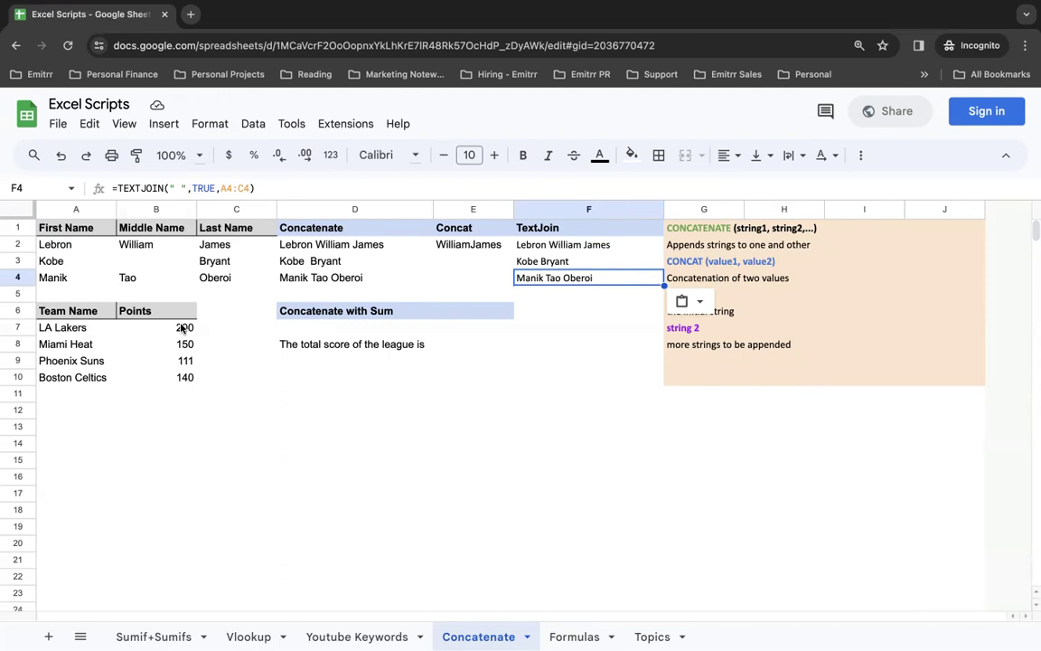
# Start a CONCATENATE formula in D7 with the text "The total score of all the teams in the league is" as its first string.
pyautogui.click(318, 334)
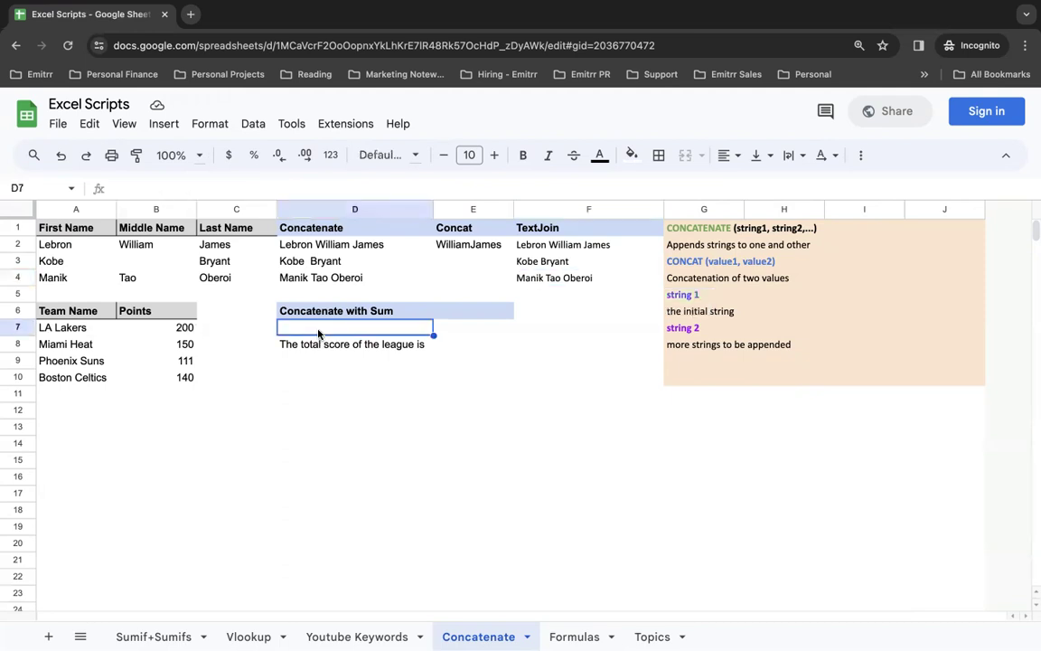
pyautogui.write('=')
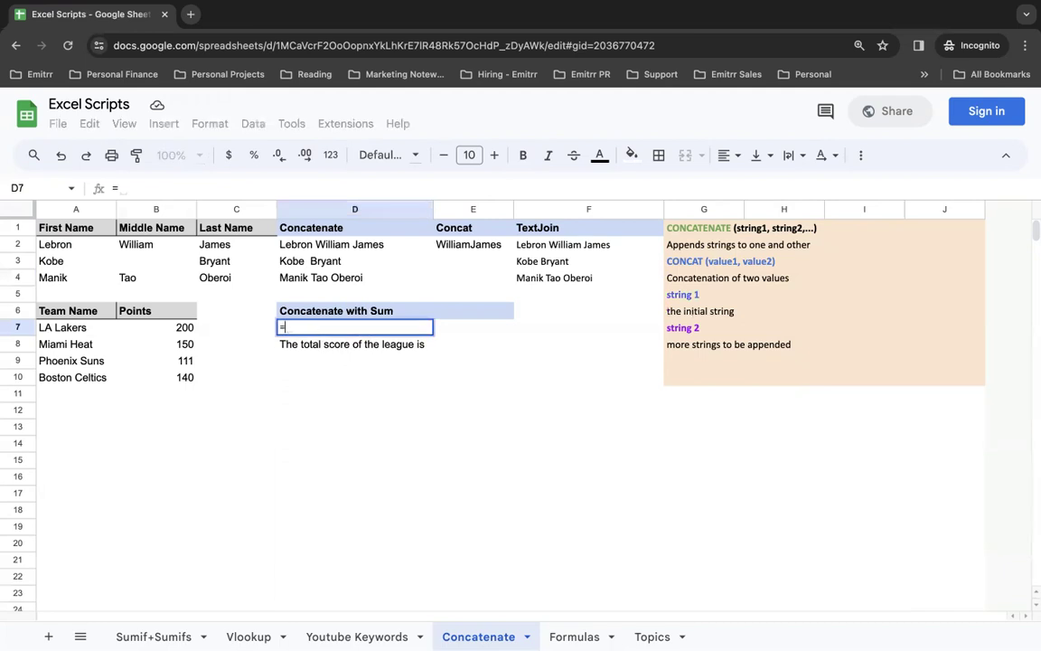
pyautogui.write('concaten')
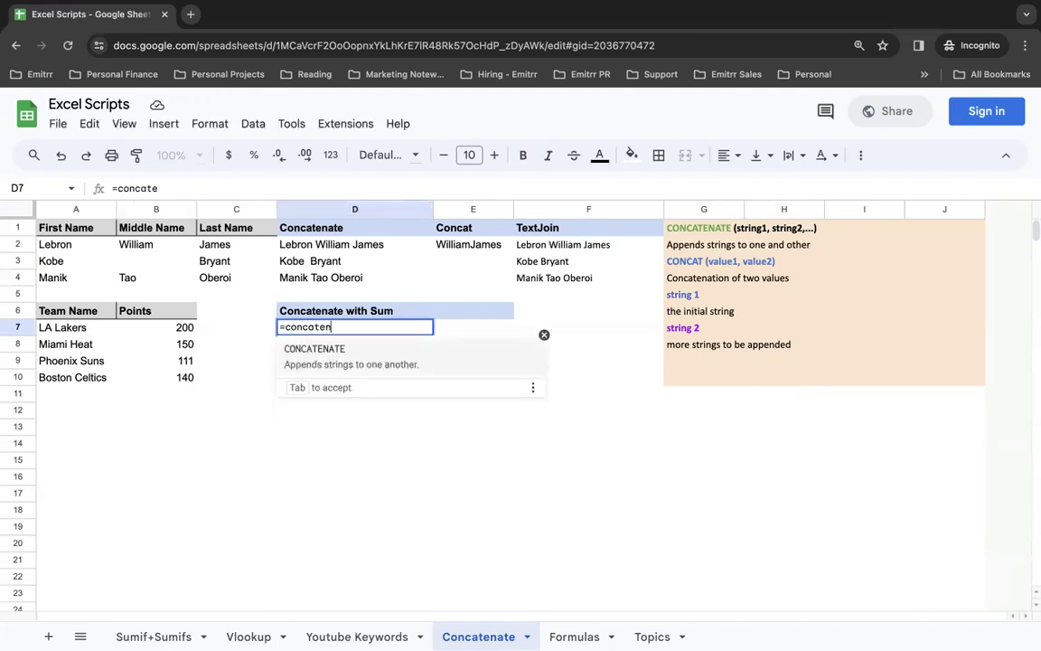
pyautogui.write('ate(')
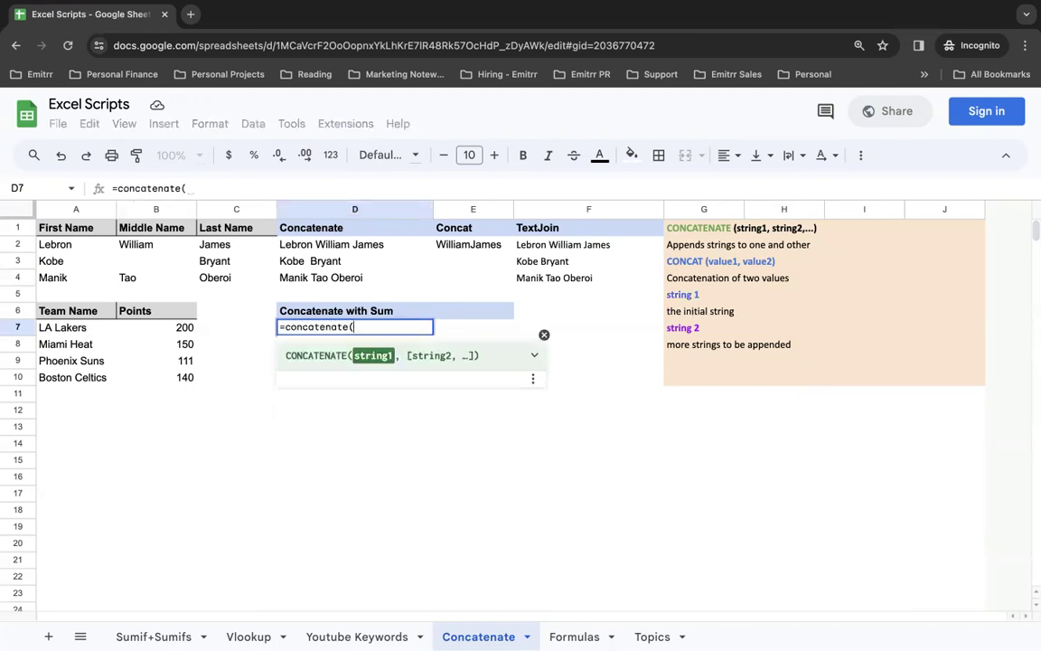
pyautogui.write('"T')
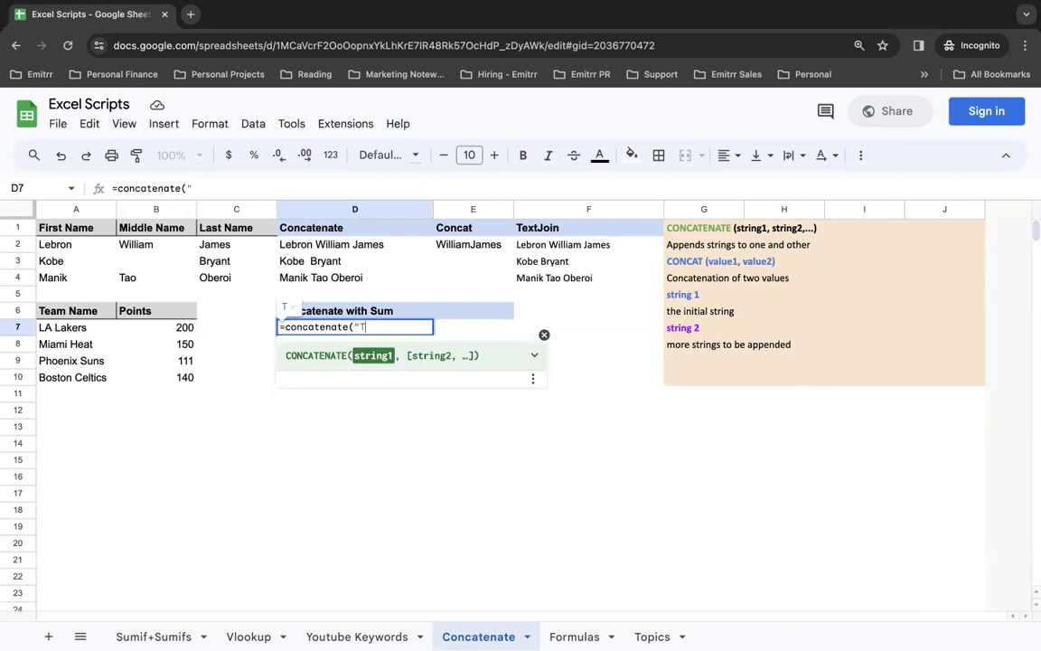
pyautogui.write('he total score ')
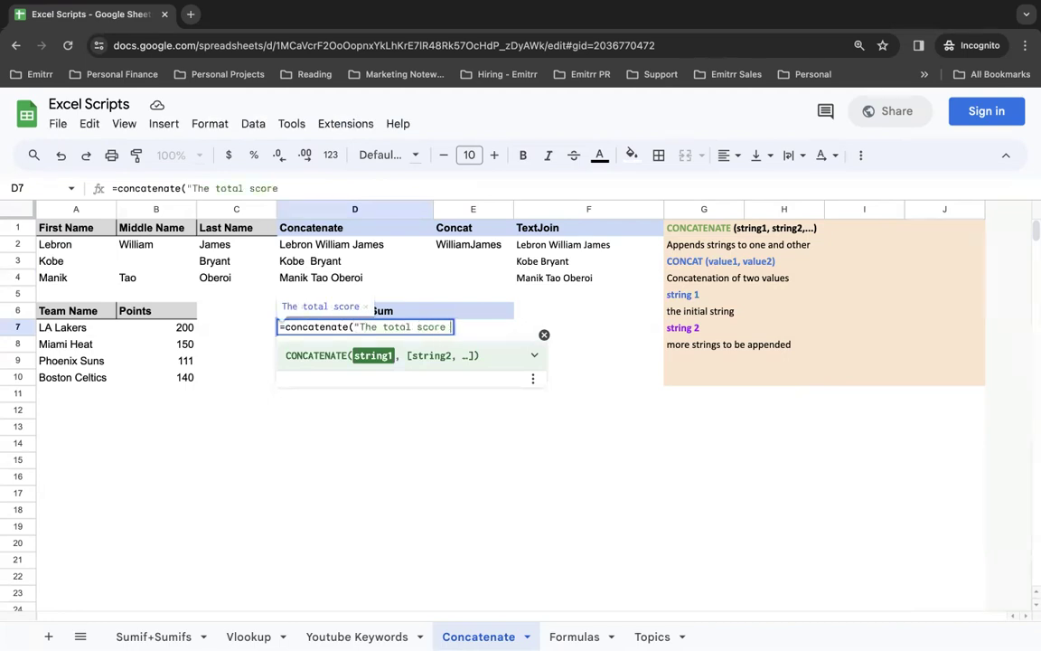
pyautogui.write('of all the tea')
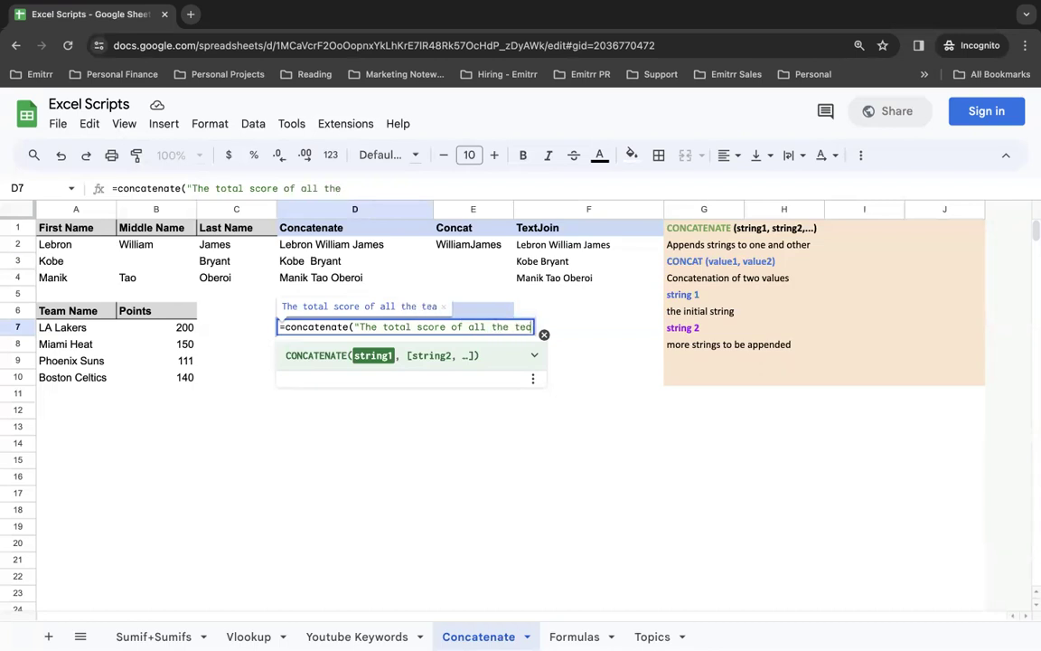
pyautogui.write('ms in the lea')
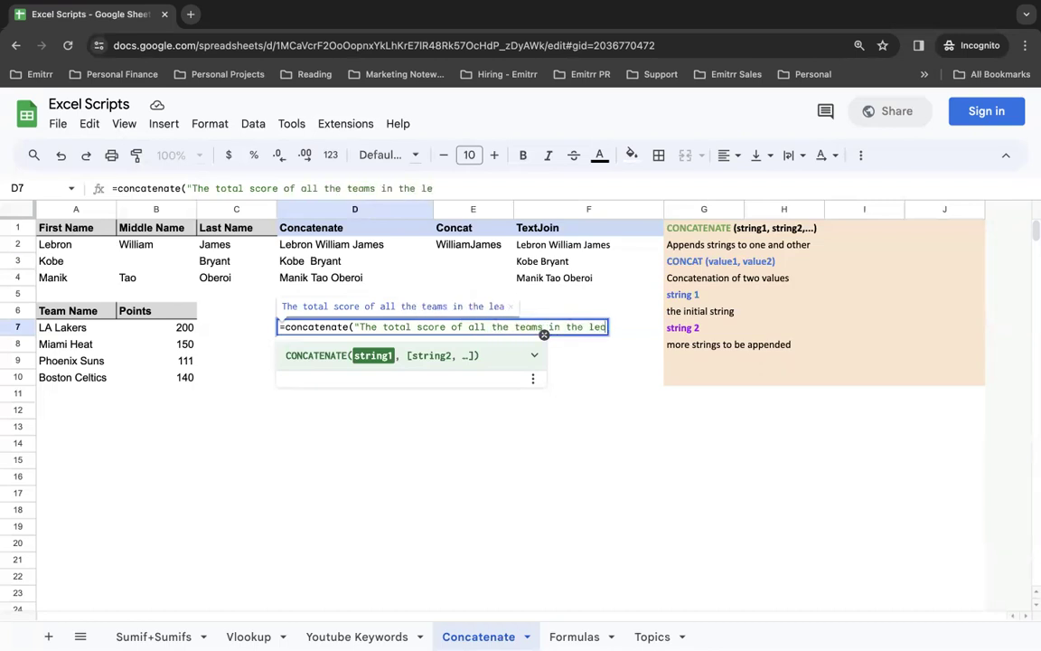
pyautogui.write('gue"')
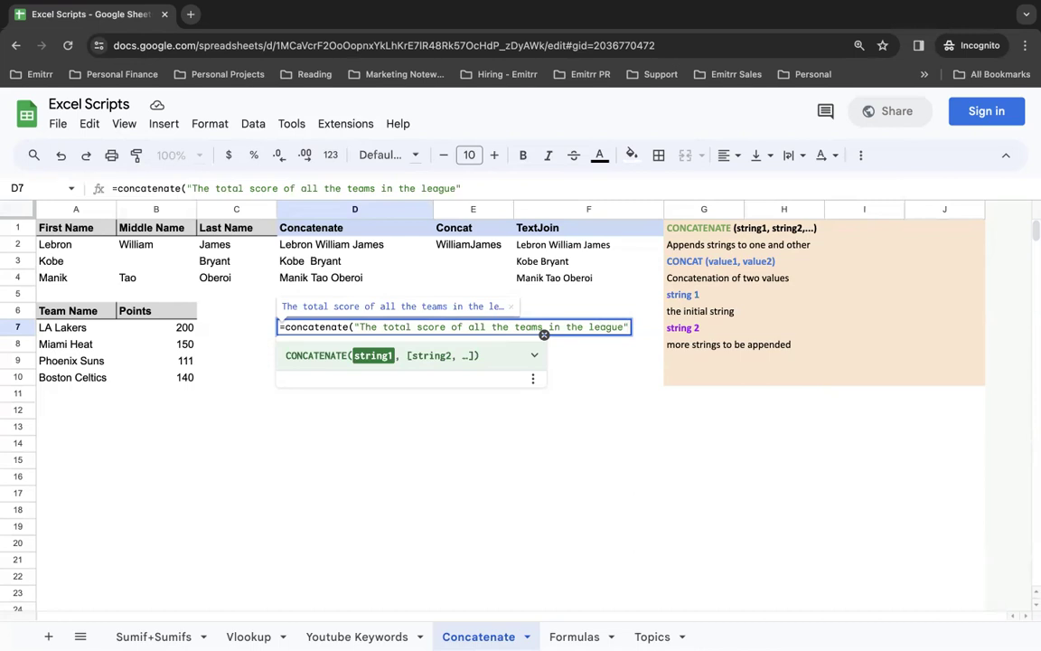
pyautogui.write(',')
pyautogui.press('BackSpace')
pyautogui.press('BackSpace')
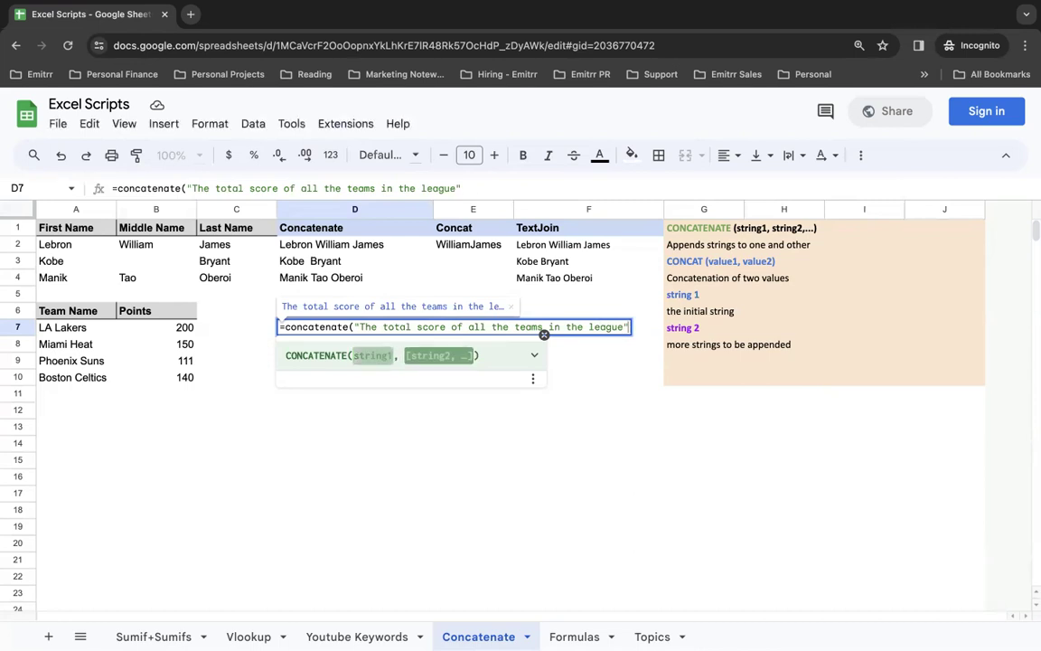
pyautogui.write('is"')
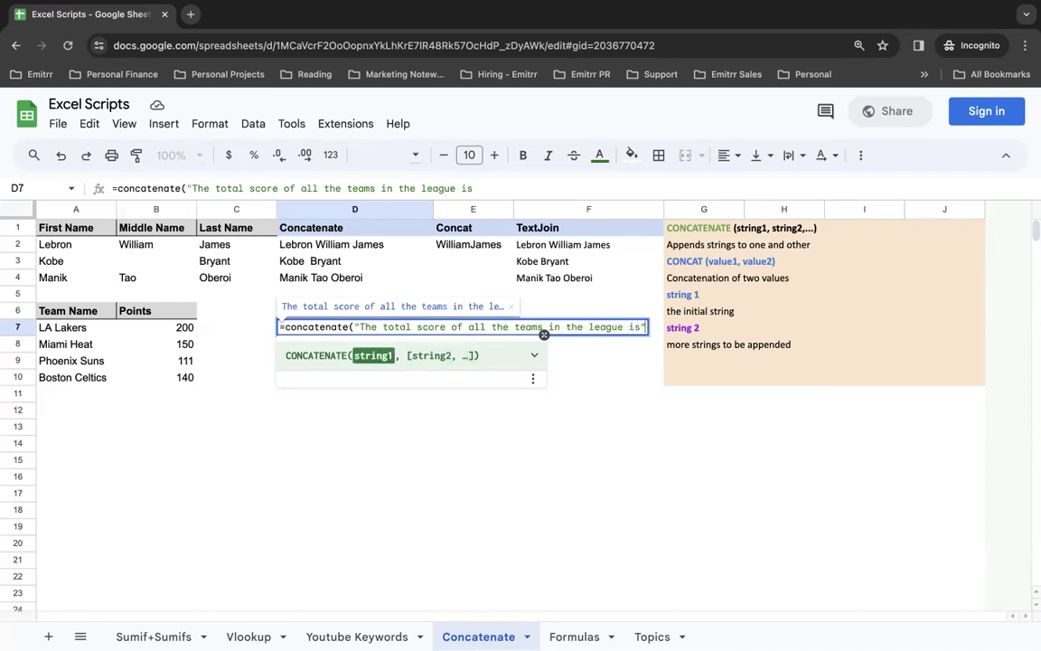
# Complete D7's formula with a " " separator and the sum of the points in B7:B10.
pyautogui.write(',"')
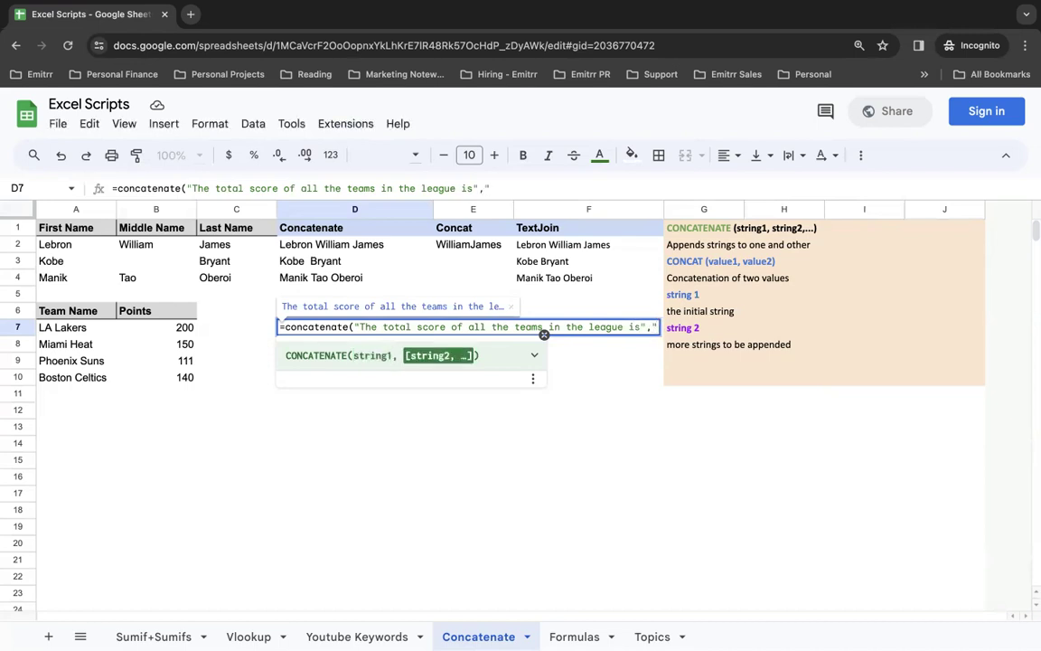
pyautogui.write(' ",su')
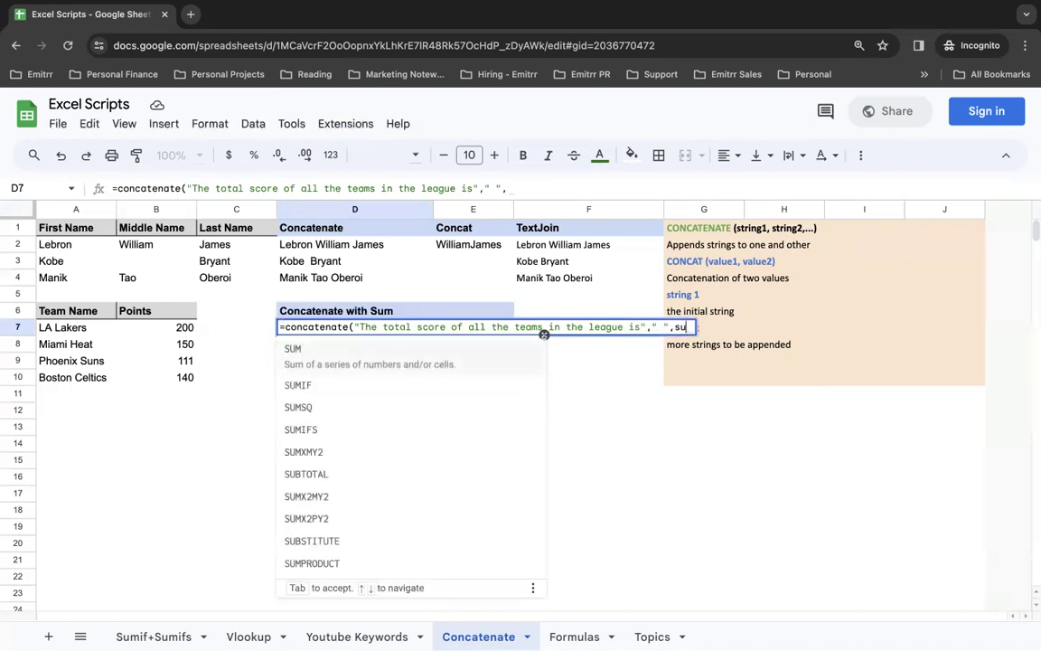
pyautogui.write('m(')
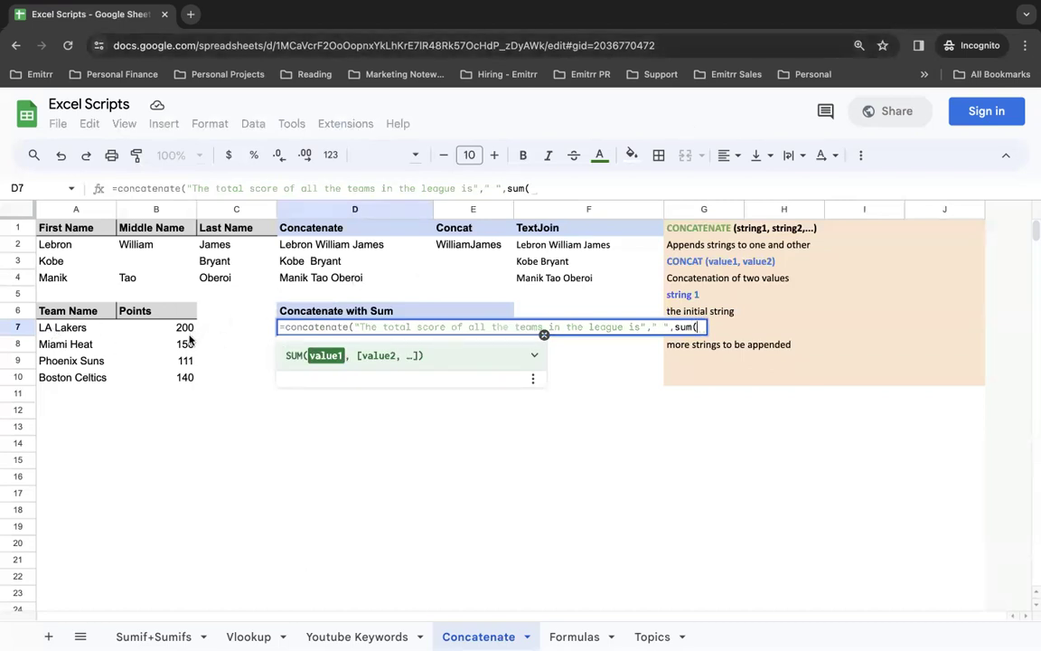
pyautogui.moveTo(187, 330); pyautogui.dragTo(180, 379)
pyautogui.write(')')
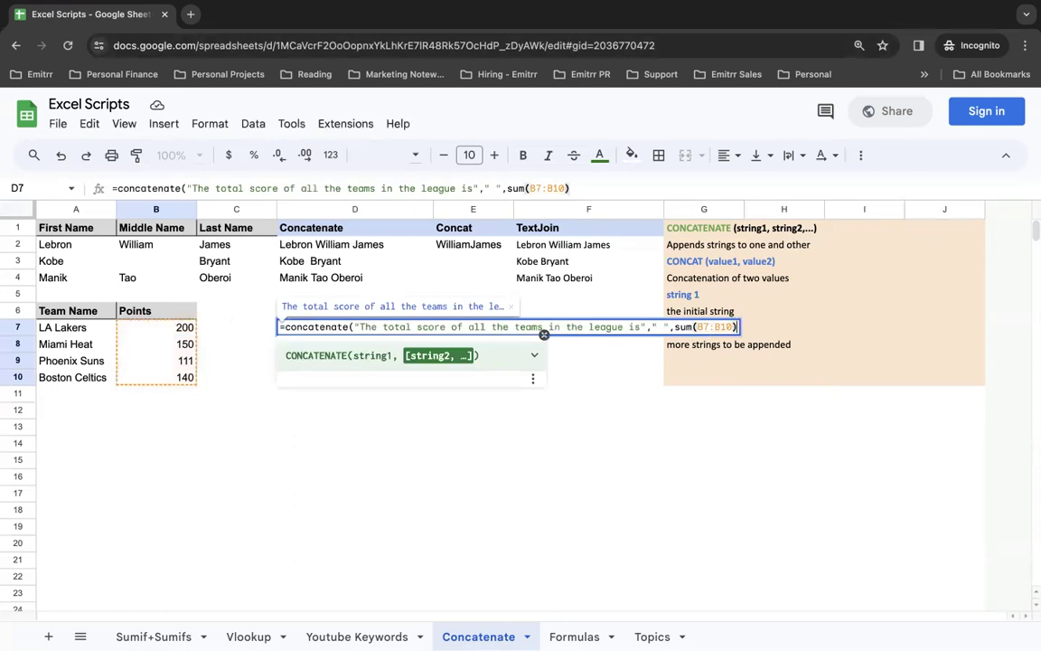
pyautogui.press('Return')
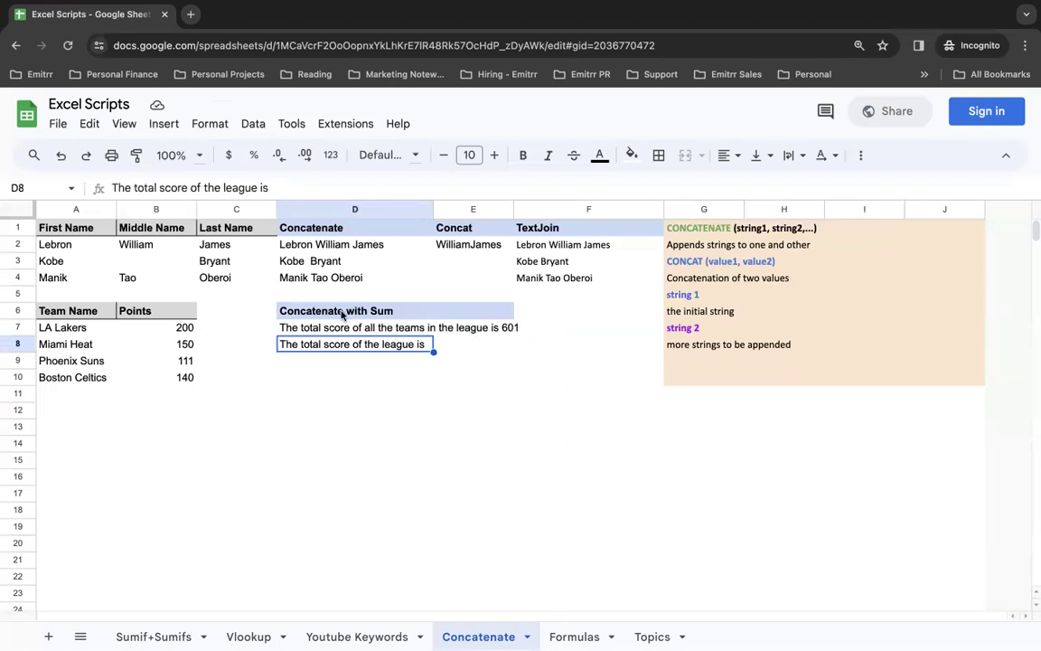
pyautogui.click(298, 327)
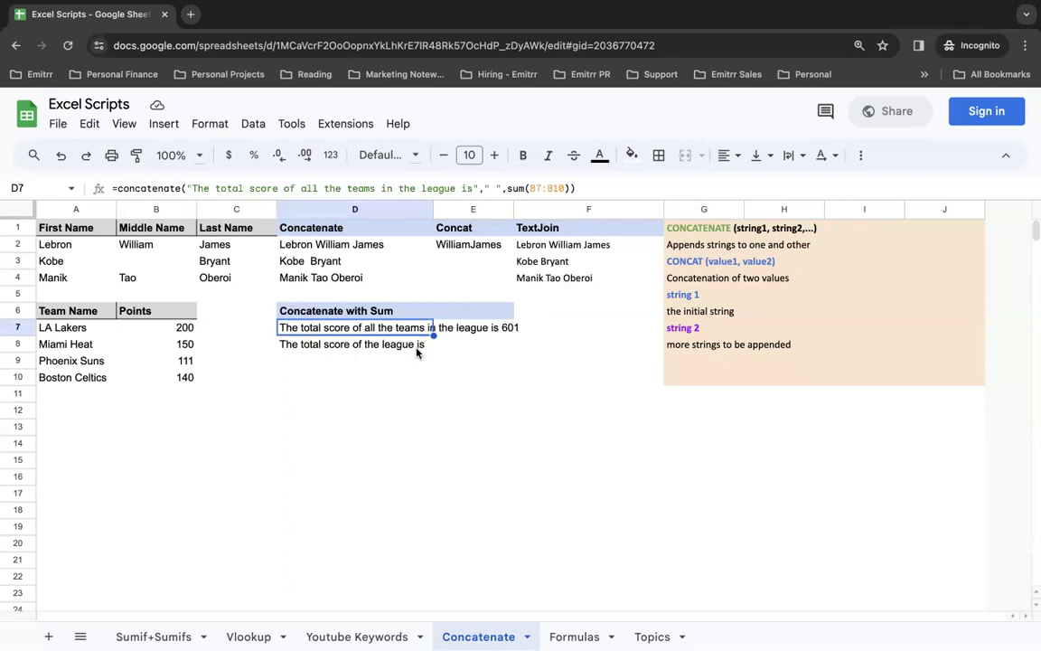
# Enter a CONCATENATE formula in D10 that joins the text in D8, a " " separator and the sum of B7:B10.
pyautogui.click(310, 346)
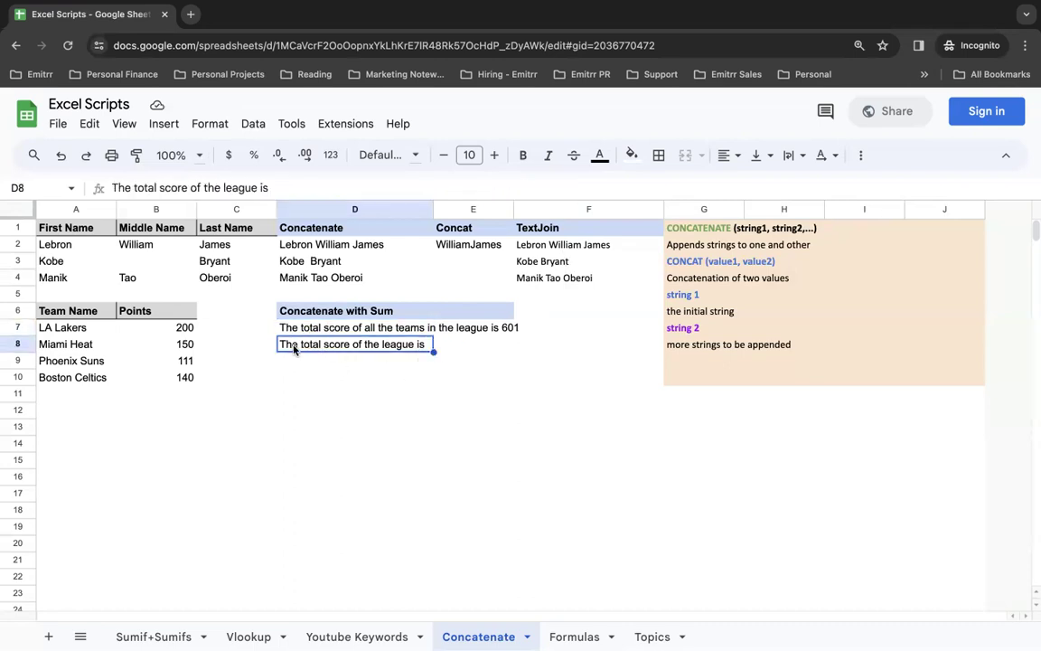
pyautogui.click(323, 366)
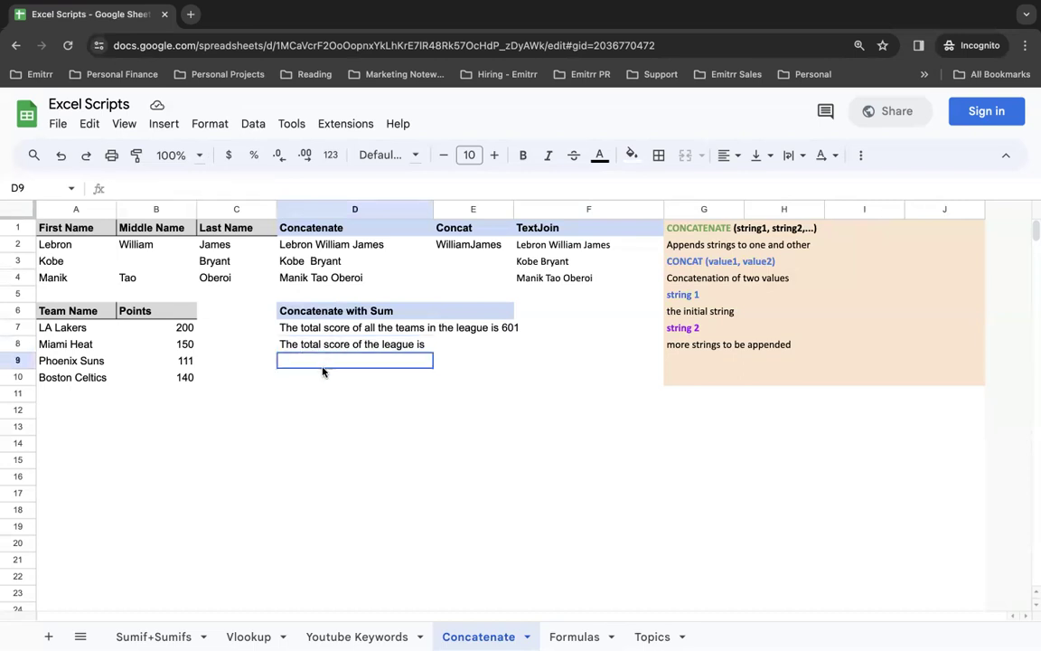
pyautogui.press('Down')
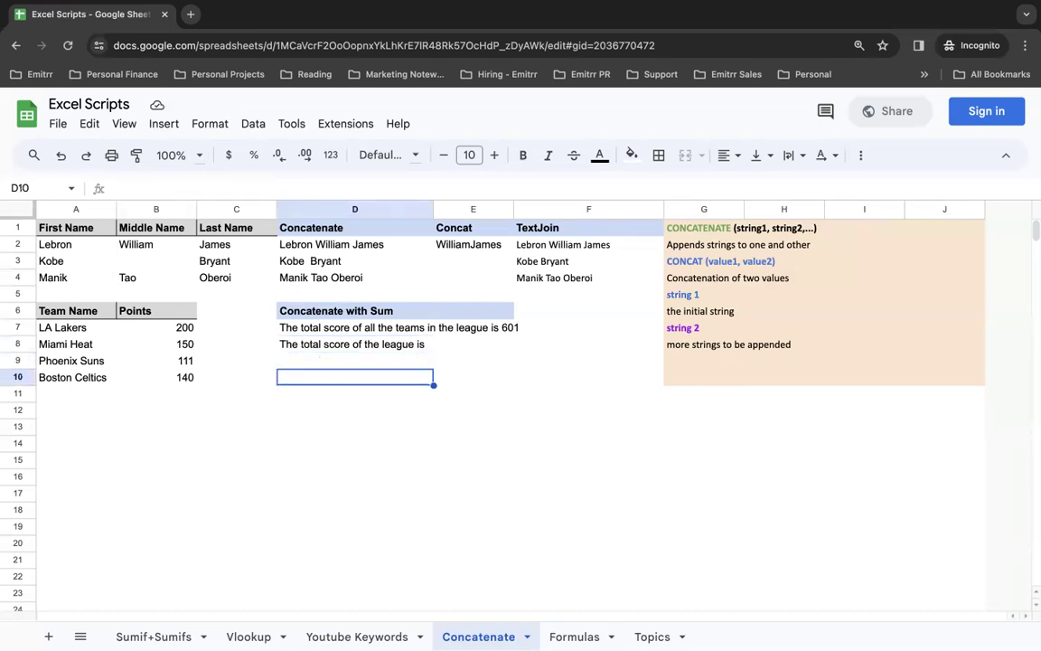
pyautogui.write('=concate')
pyautogui.press('Tab')
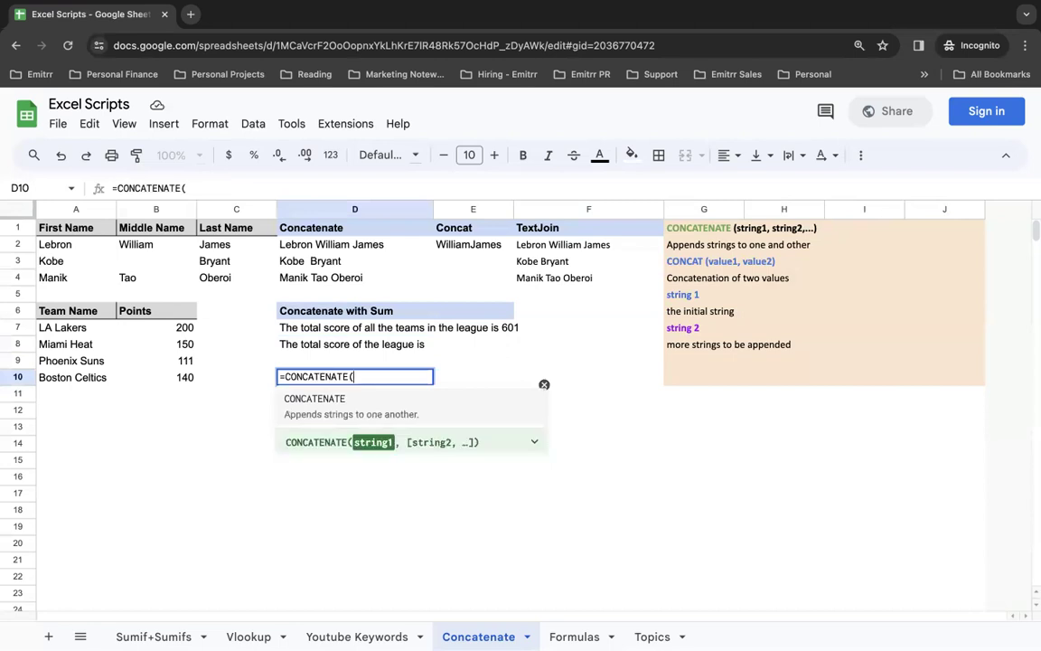
pyautogui.click(301, 343)
pyautogui.write(',')
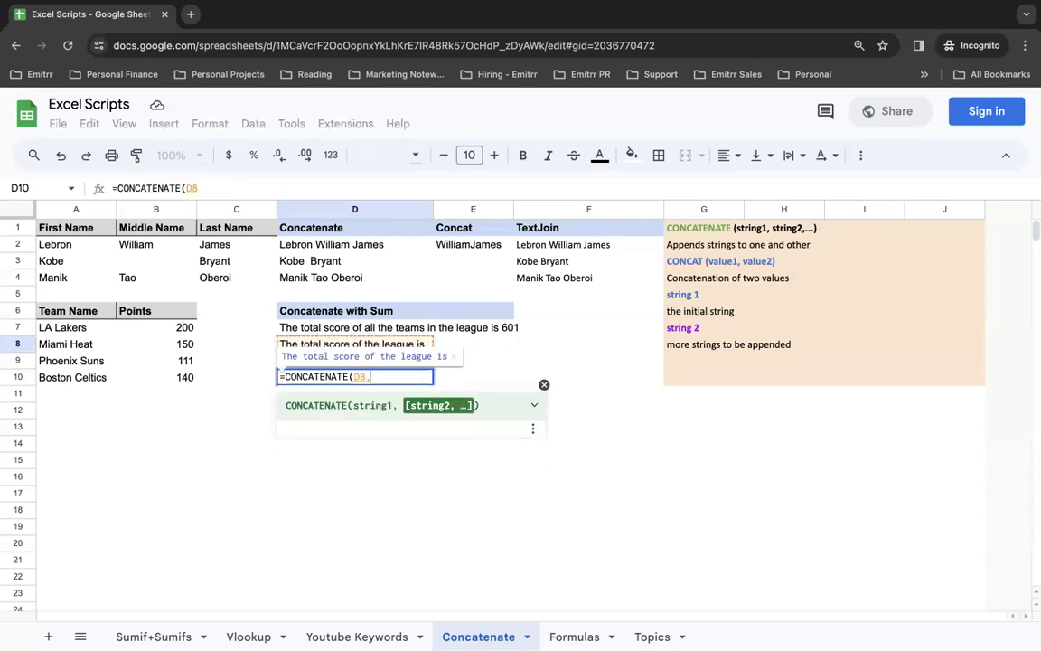
pyautogui.write('" ",su')
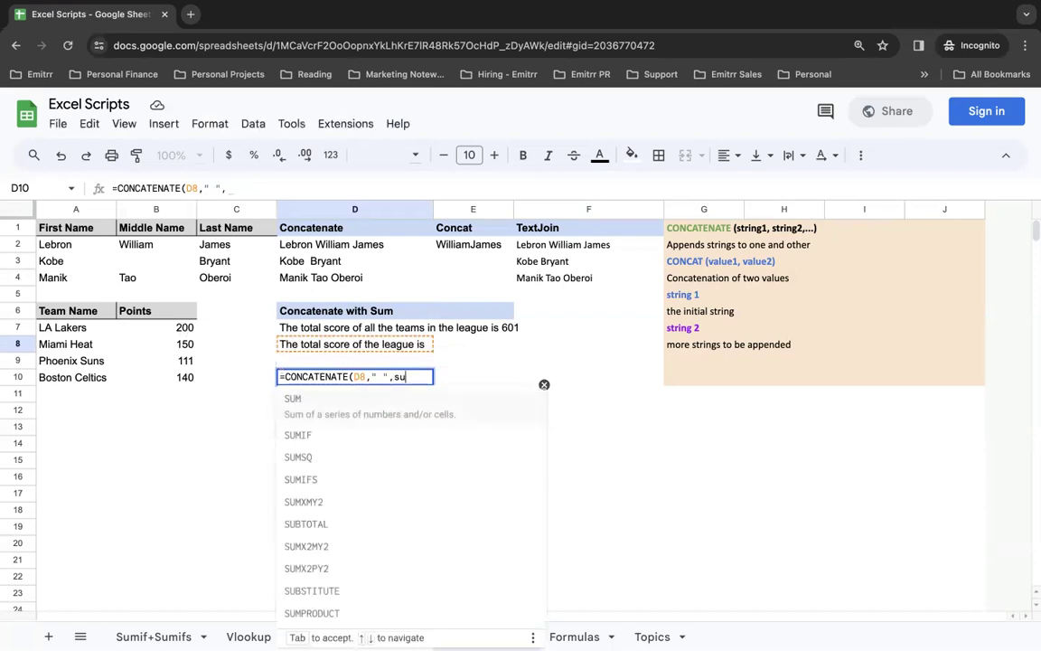
pyautogui.press('Tab')
pyautogui.moveTo(184, 333); pyautogui.dragTo(184, 378)
pyautogui.write('))')
pyautogui.press('Return')
pyautogui.press('Up')
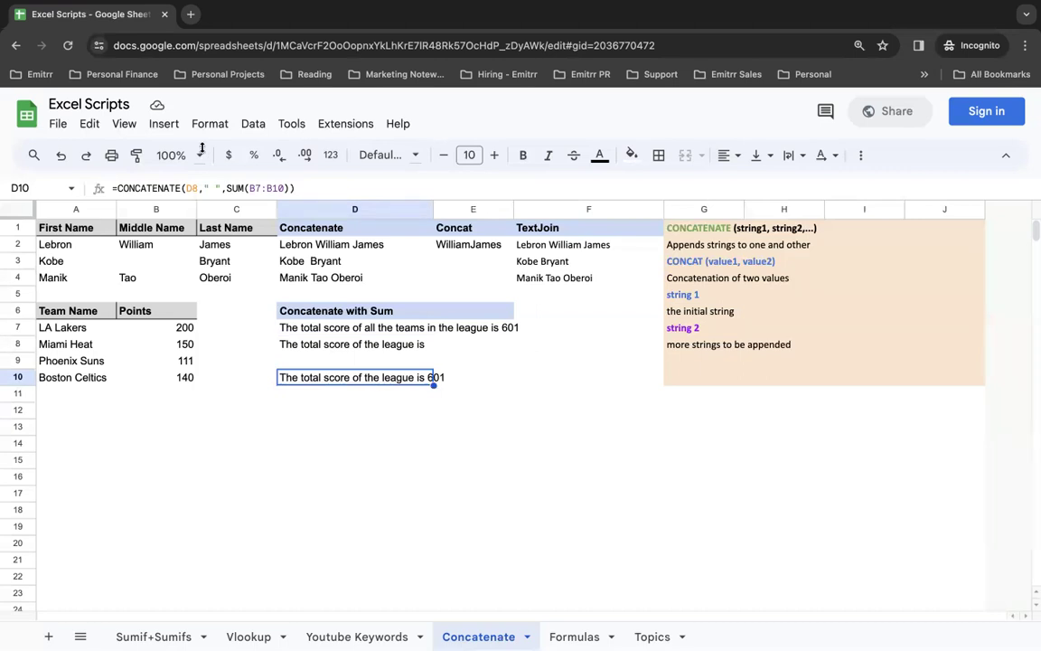
pyautogui.moveTo(414, 4)
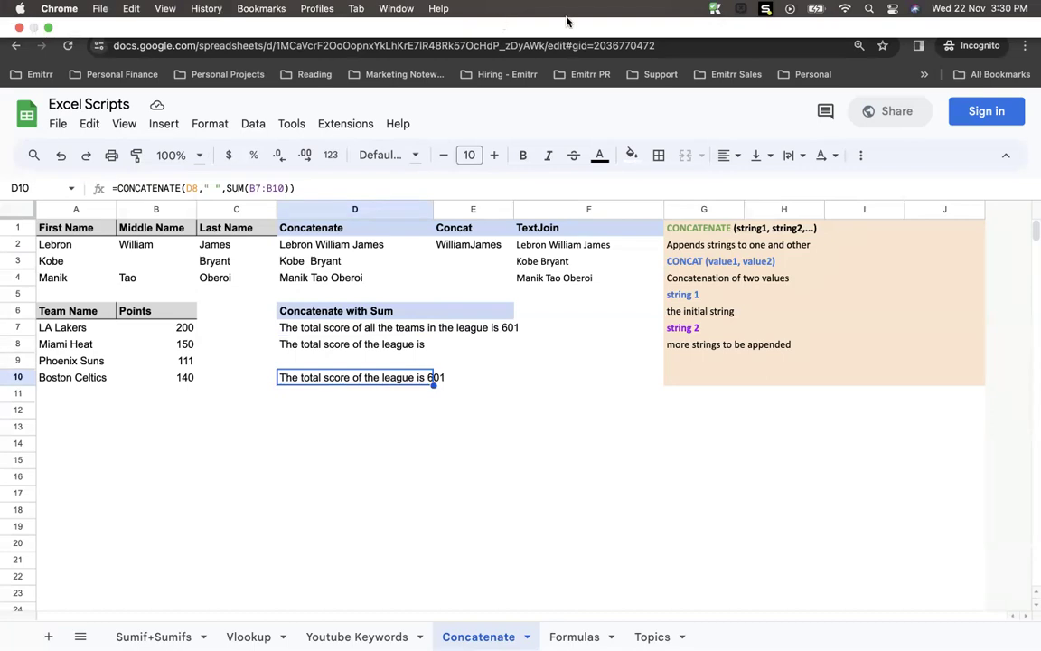